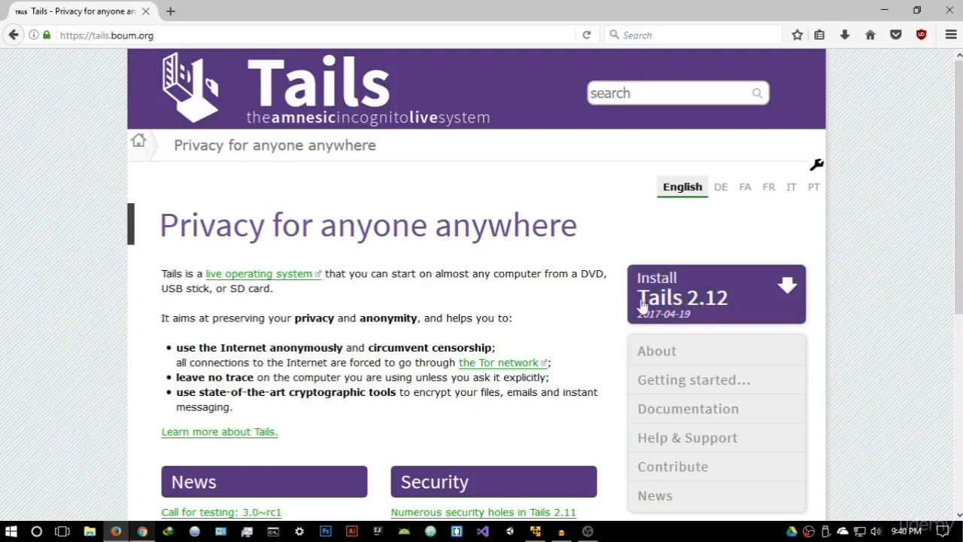
Open the installation page for Tails 2.12 from the Tails home page.
click(719, 314)
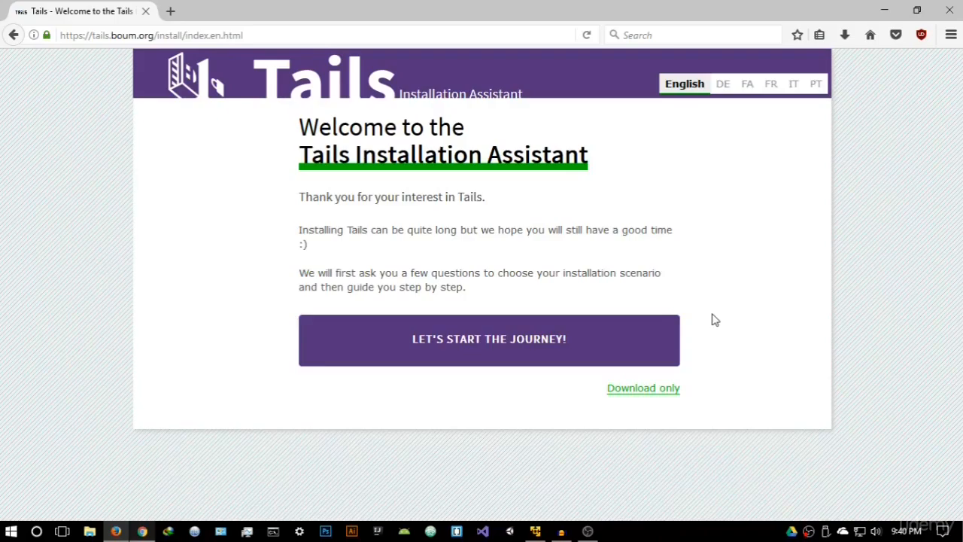
Review the download-only page's ISO download and verification options, and return to the Installation Assistant welcome page.
click(659, 394)
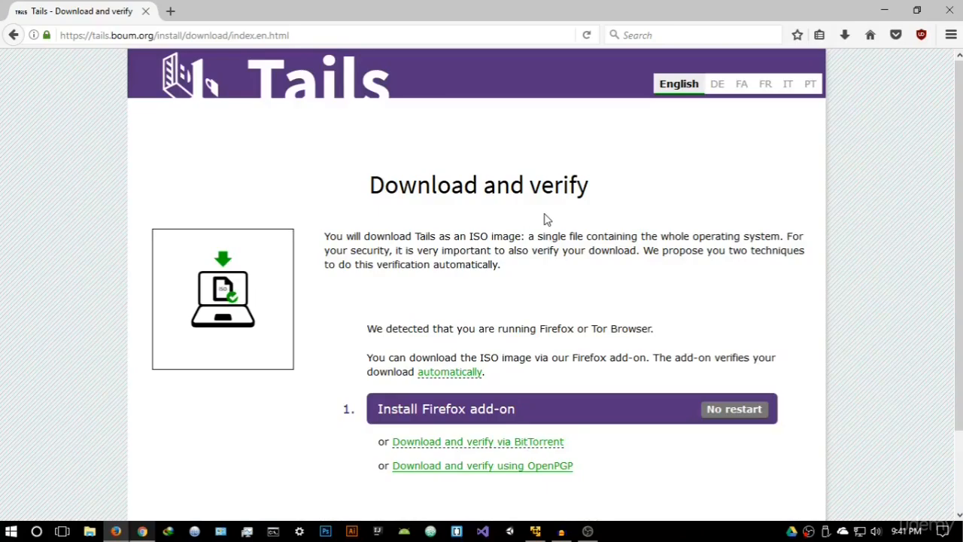
scroll(547, 219, down, 2)
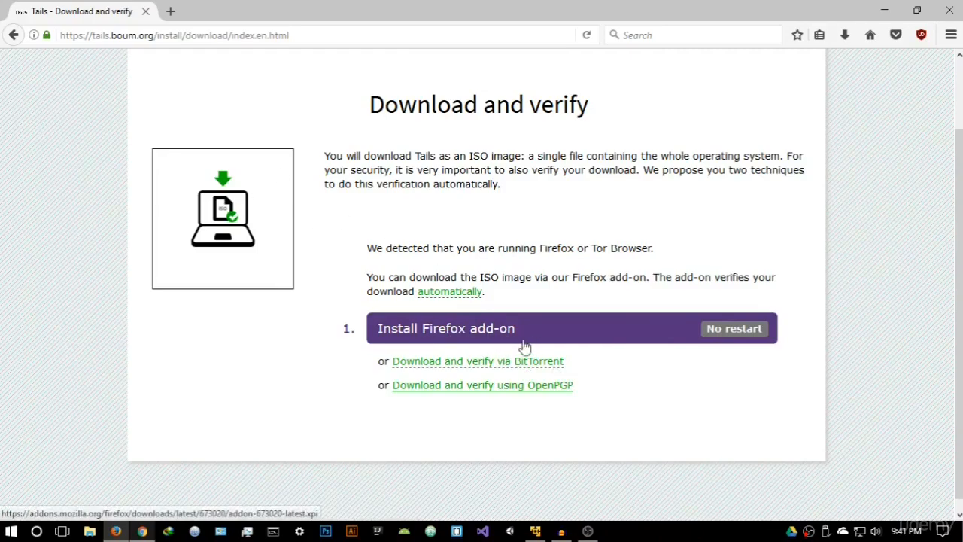
click(15, 36)
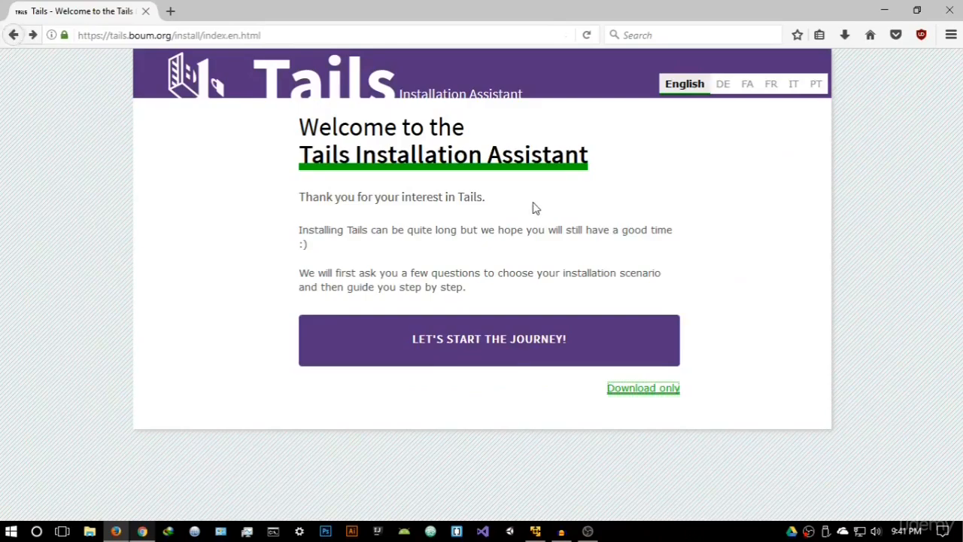
Start the guided Tails installation, choosing Windows as the operating system and the download-and-install route from Windows.
click(485, 340)
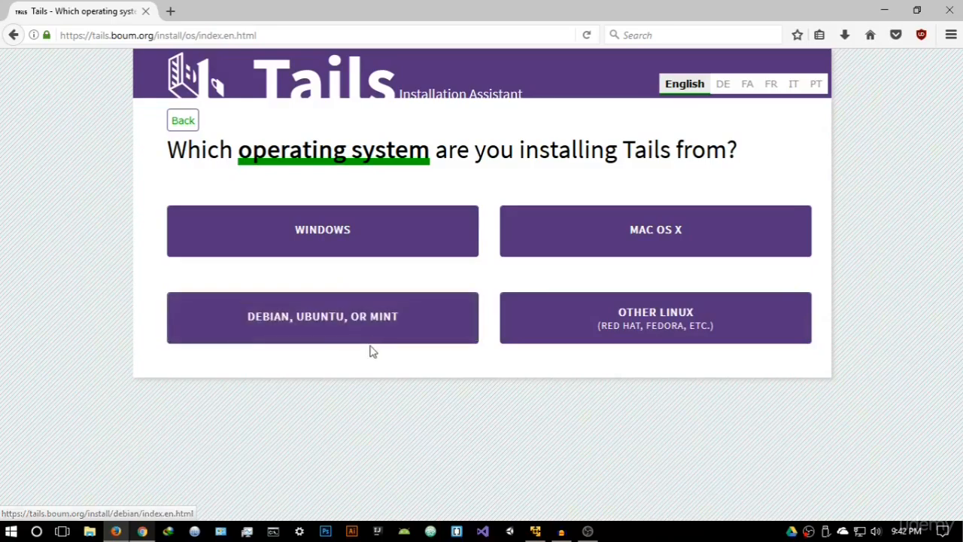
click(349, 239)
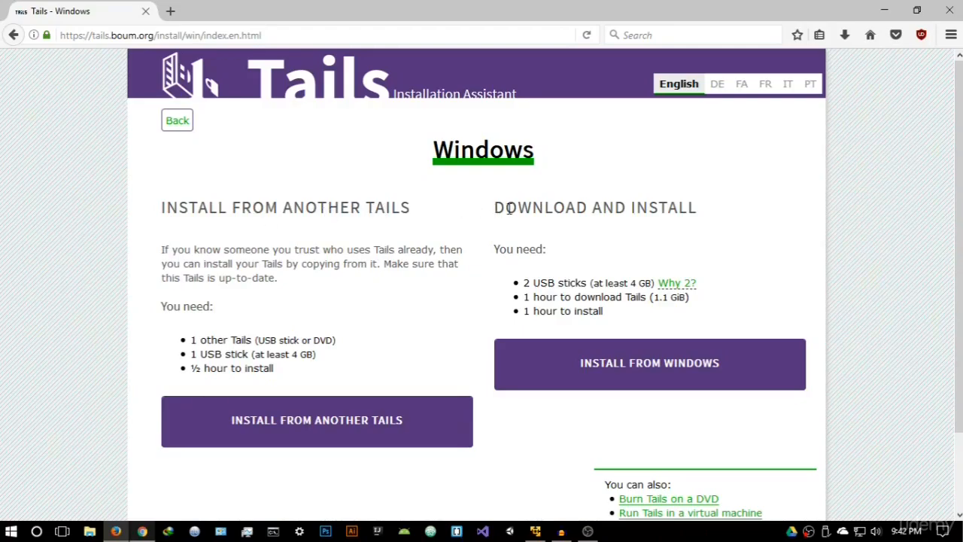
drag(494, 210, 700, 230)
click(700, 229)
click(676, 366)
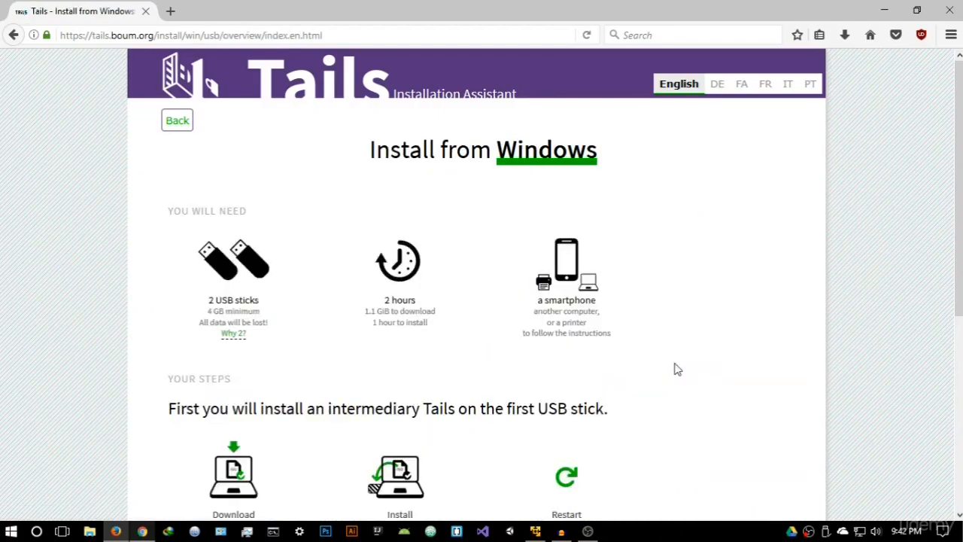
Review the requirements and steps for installing from Windows, and proceed to the instructions for downloading the Tails ISO image.
drag(172, 211, 248, 215)
click(260, 224)
scroll(373, 350, down, 5)
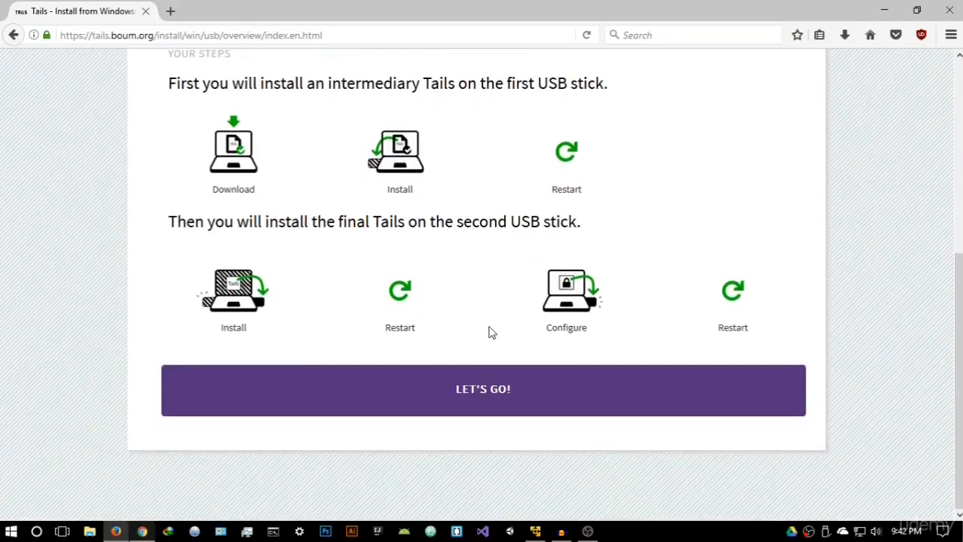
click(512, 397)
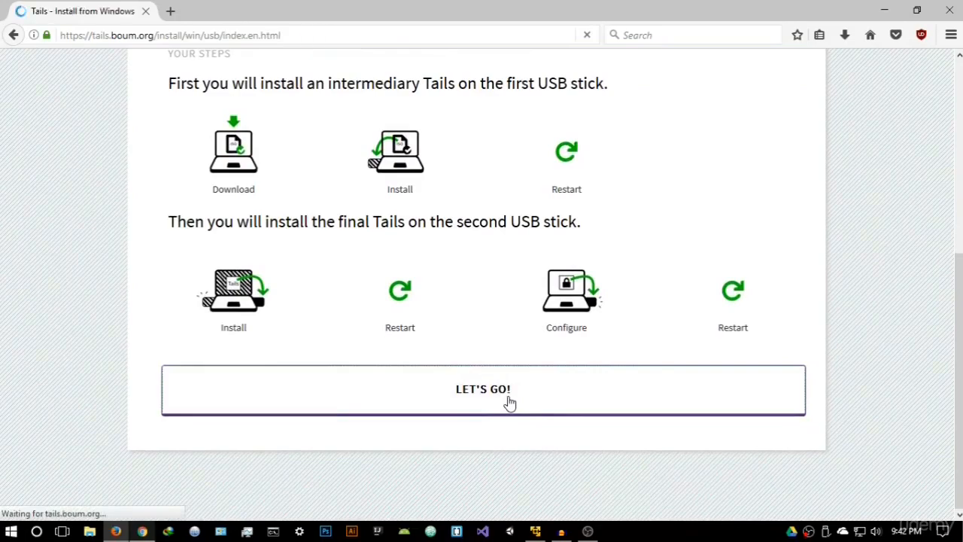
scroll(433, 289, down, 3)
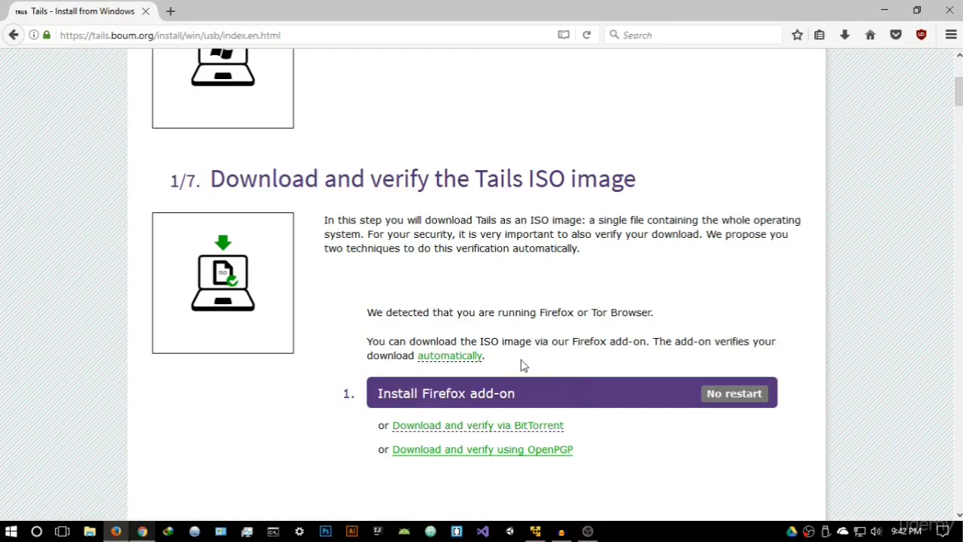
Install the Tails Download and Verify add-on in Firefox, allowing tails.boum.org to install software.
click(734, 399)
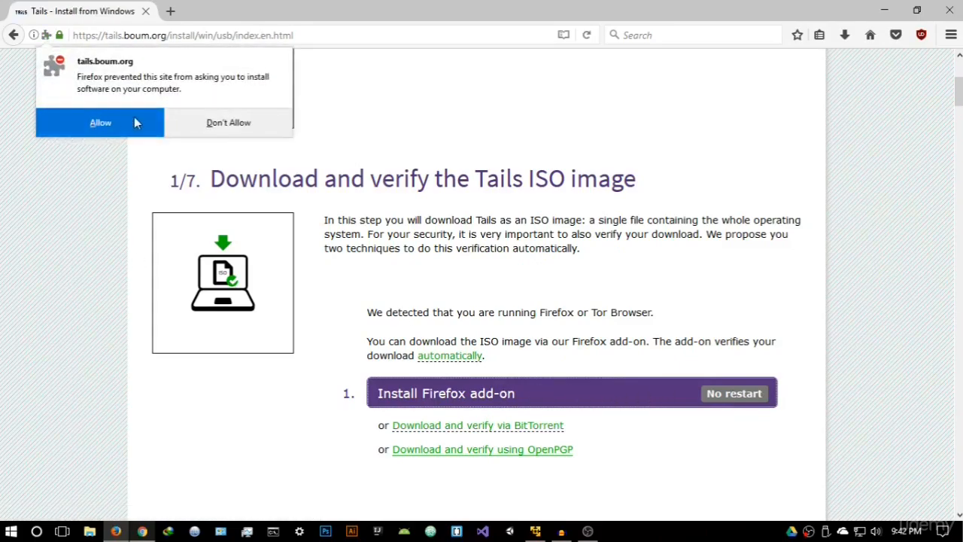
click(118, 124)
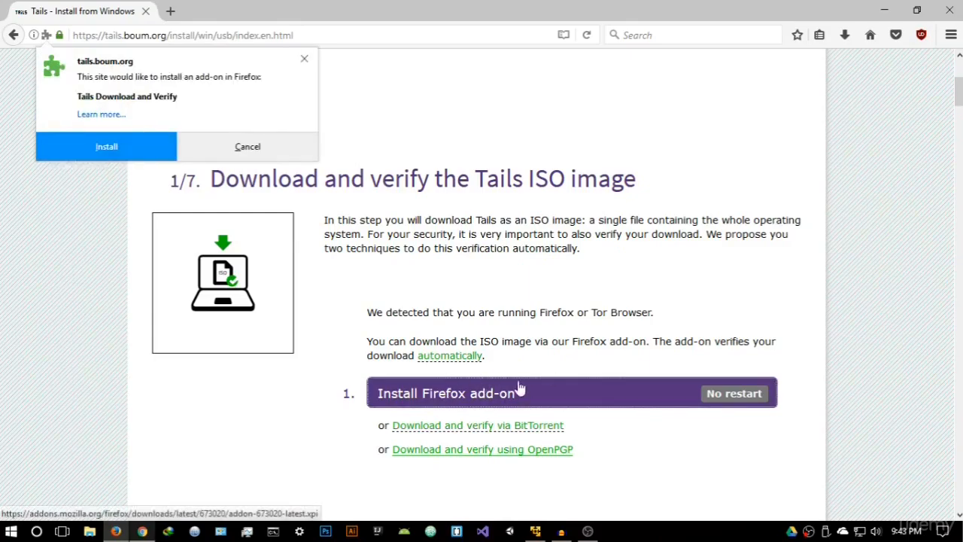
click(106, 146)
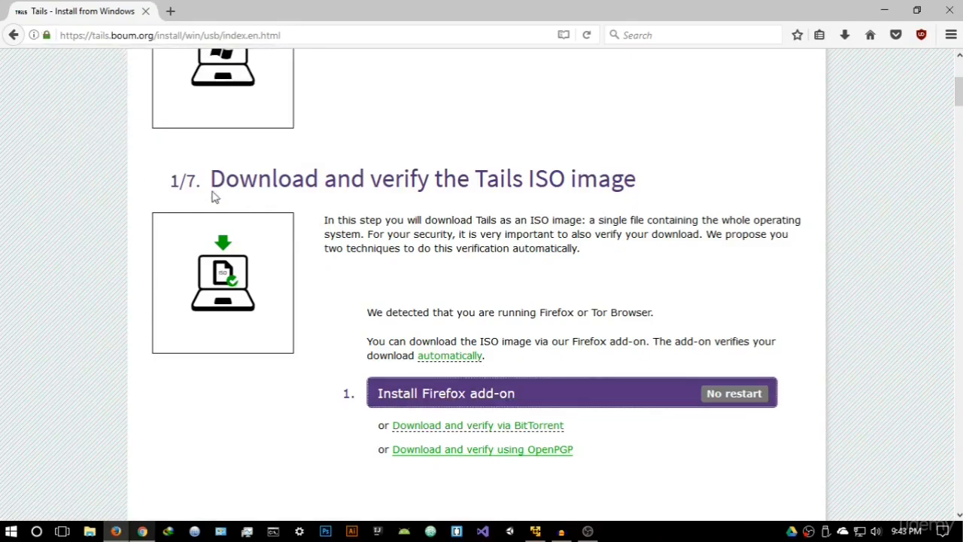
click(184, 127)
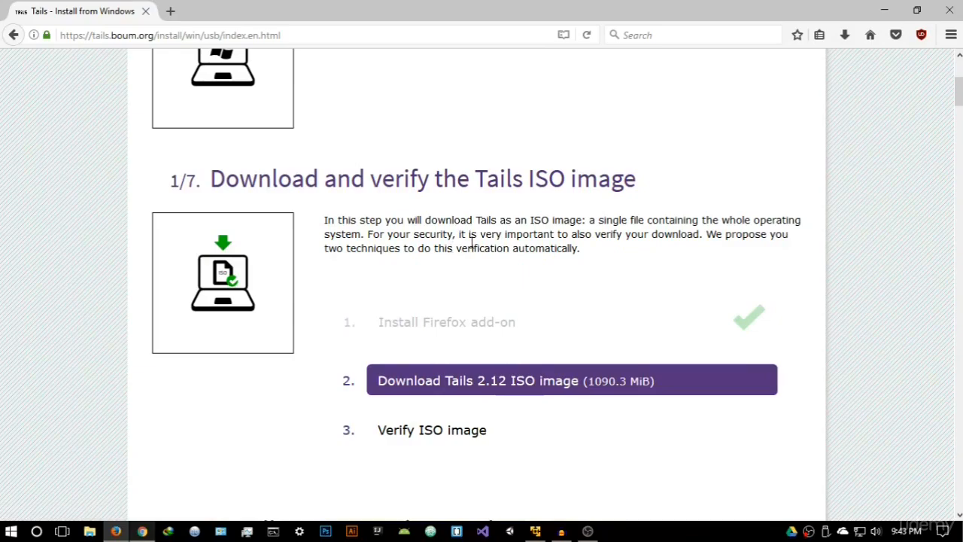
click(900, 15)
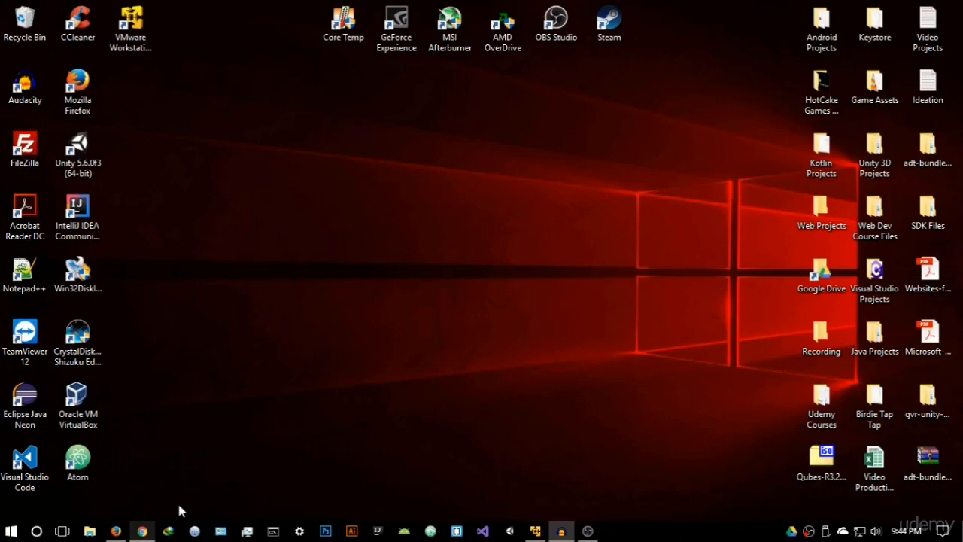
click(126, 534)
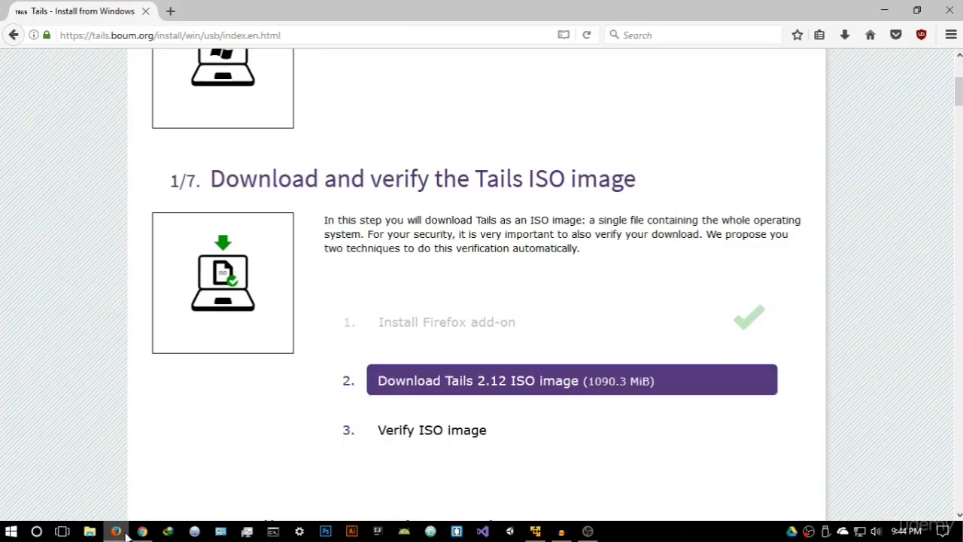
Download Universal-USB-Installer.exe in a separate browser tab from the intermediary Tails instructions, save the file and close that tab.
scroll(404, 358, up, 5)
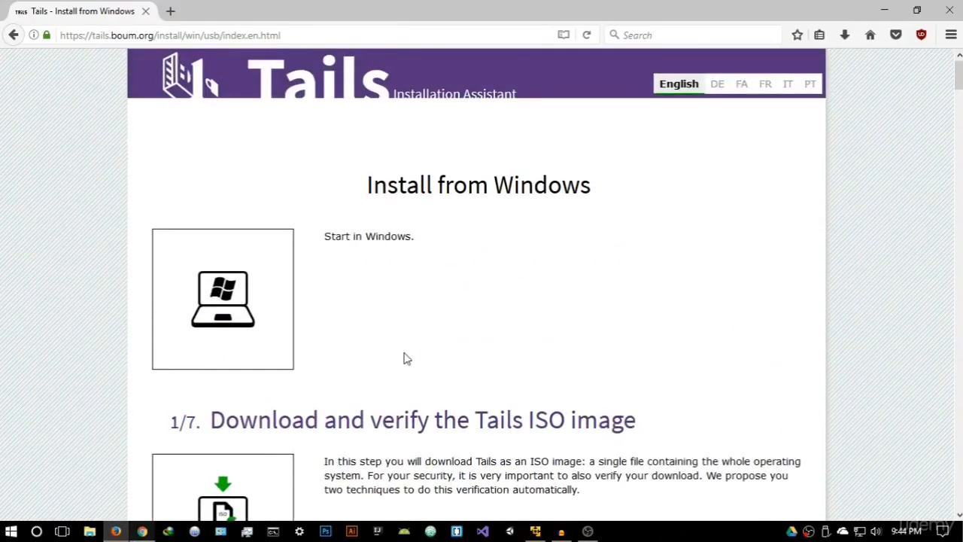
scroll(404, 358, down, 10)
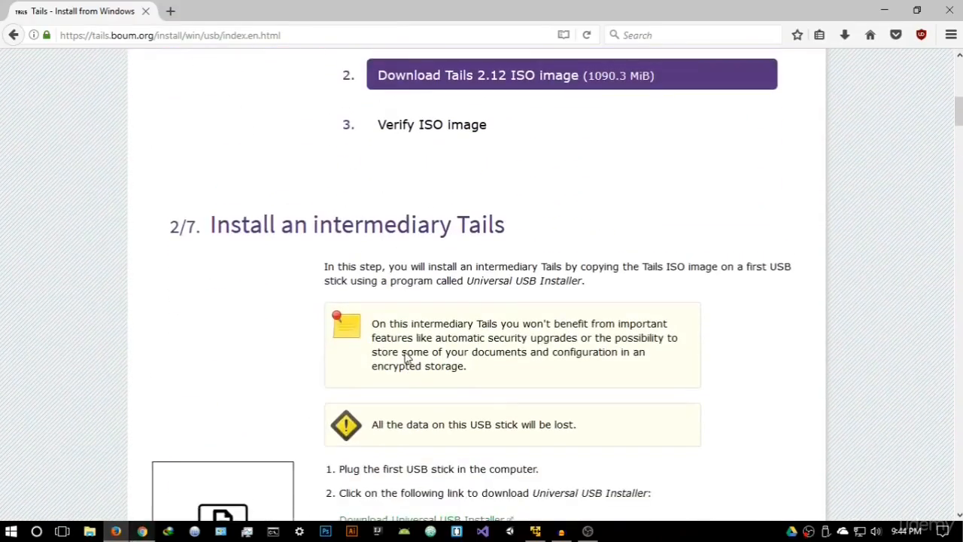
scroll(406, 352, down, 4)
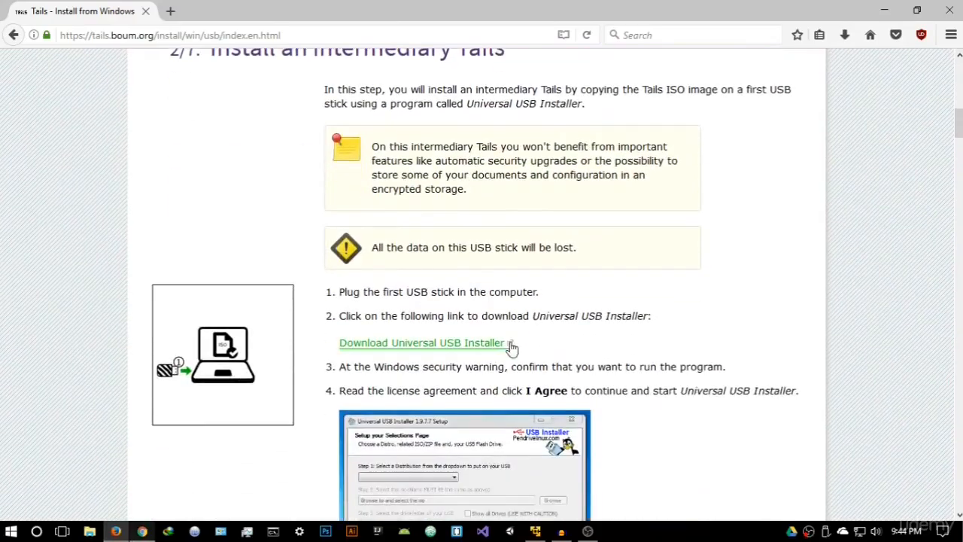
scroll(425, 282, up, 6)
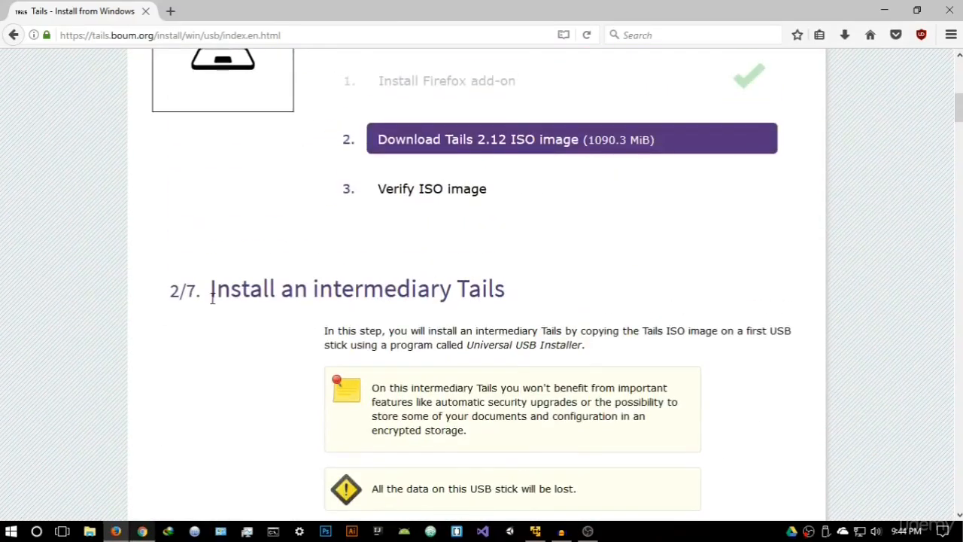
scroll(2, 361, down, 5)
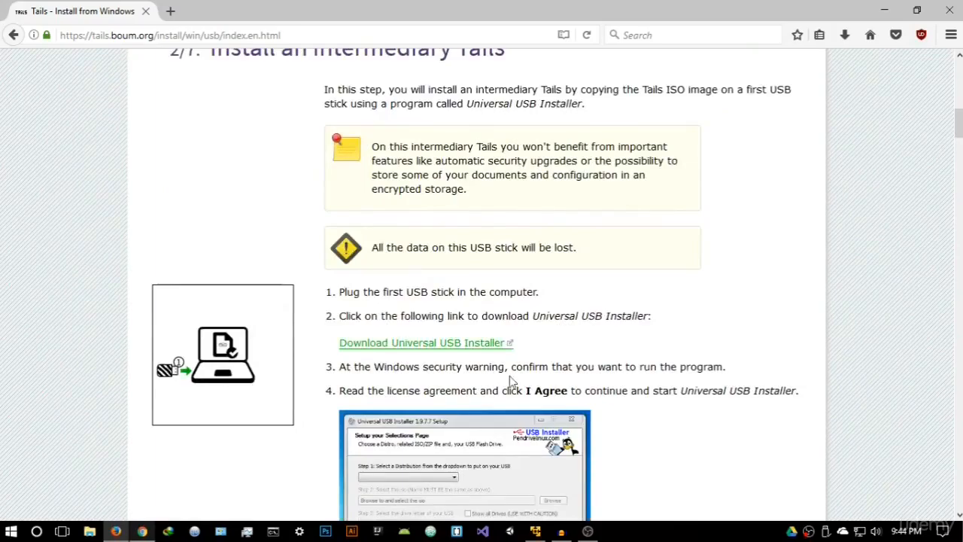
right_click(419, 347)
click(461, 355)
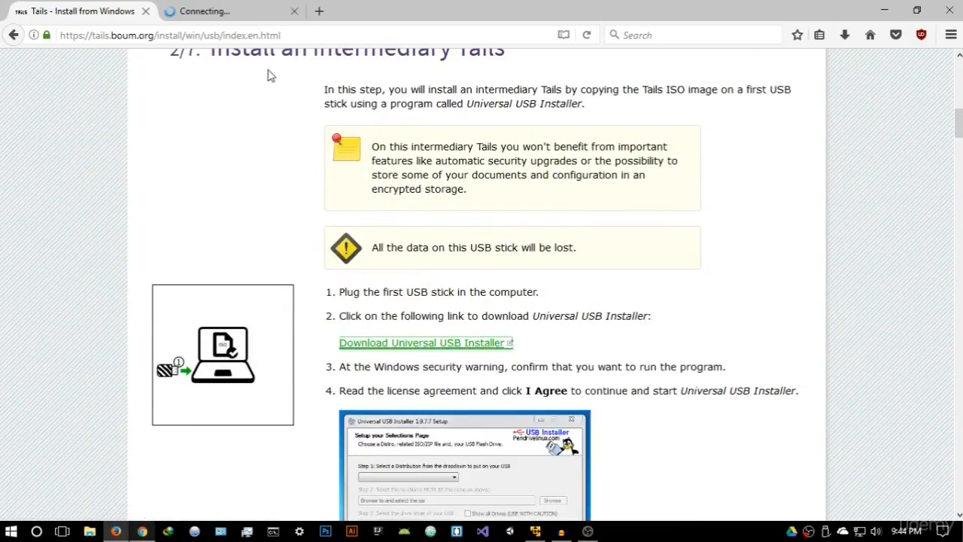
click(246, 10)
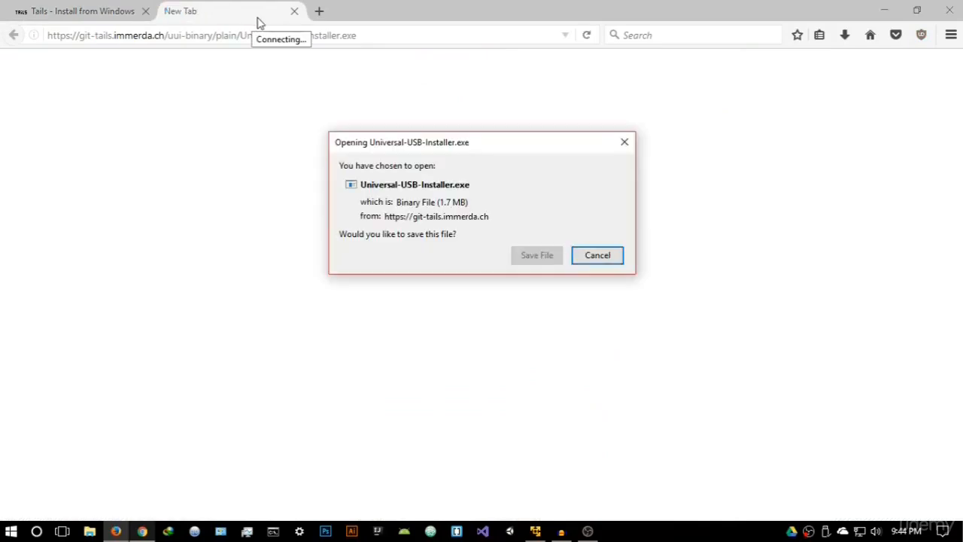
click(532, 256)
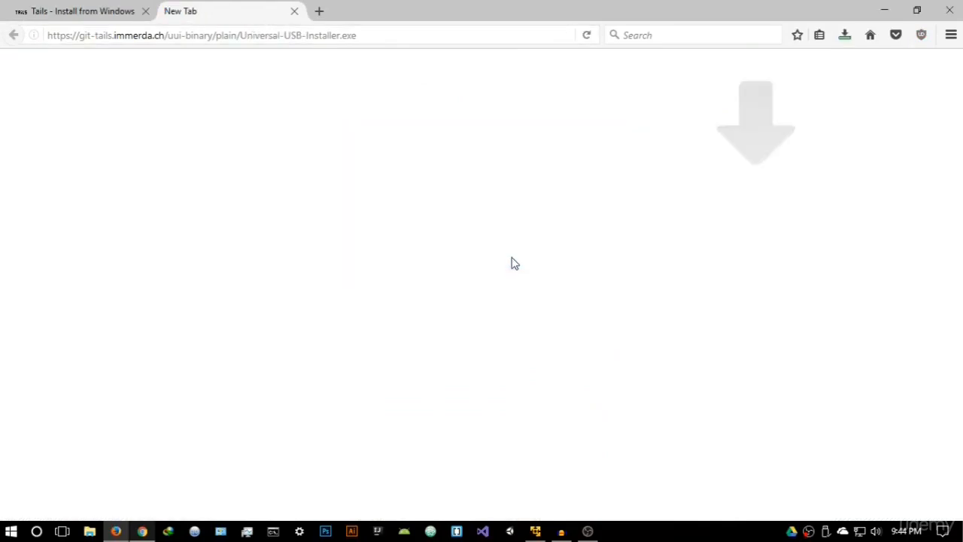
click(293, 12)
Run the downloaded Universal-USB-Installer.exe and accept its license agreement.
click(844, 35)
click(735, 82)
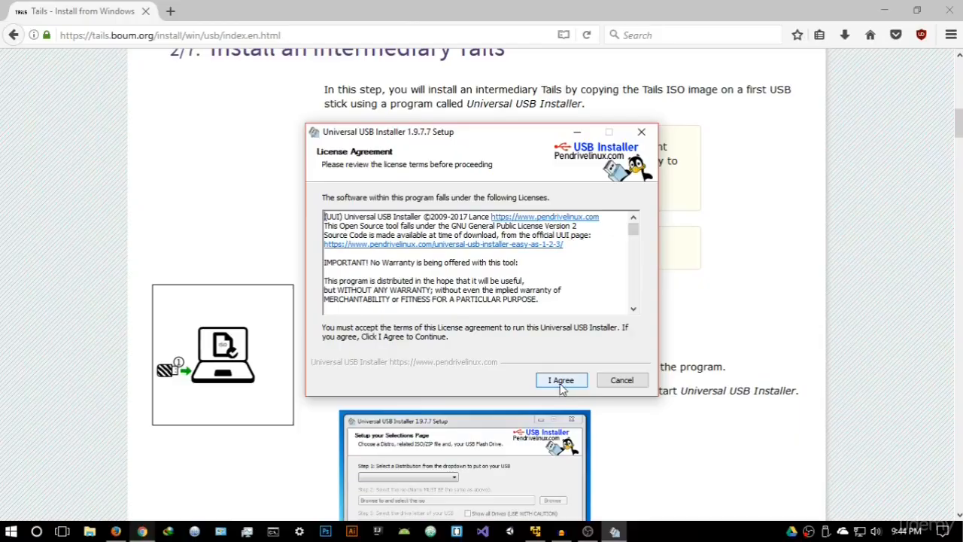
click(562, 381)
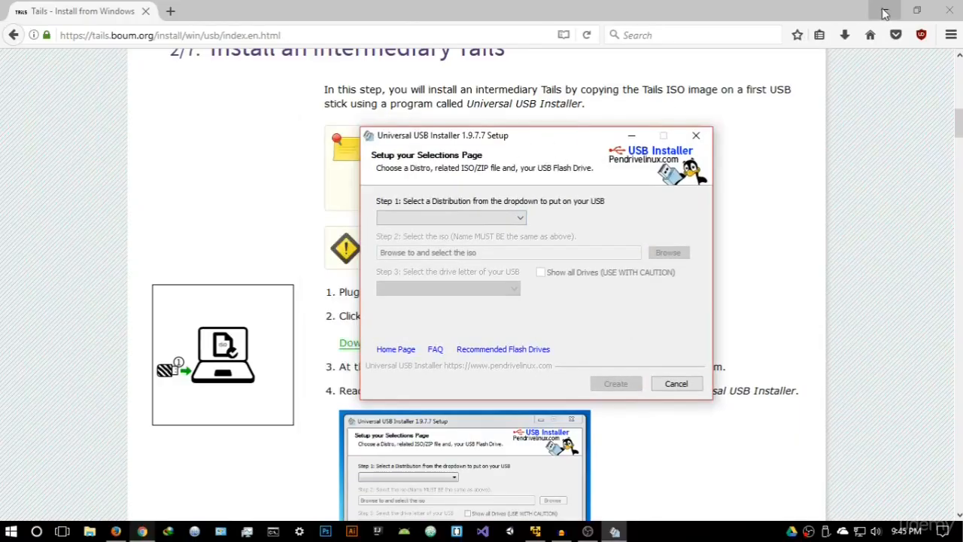
Minimize the browser behind Universal USB Installer and select Tails as the distribution to put on the USB.
click(885, 11)
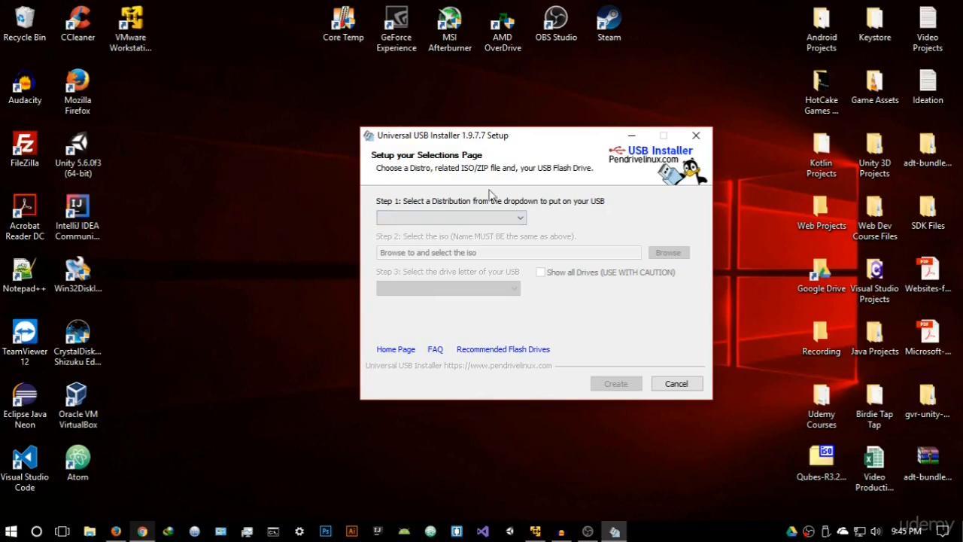
drag(516, 142, 500, 127)
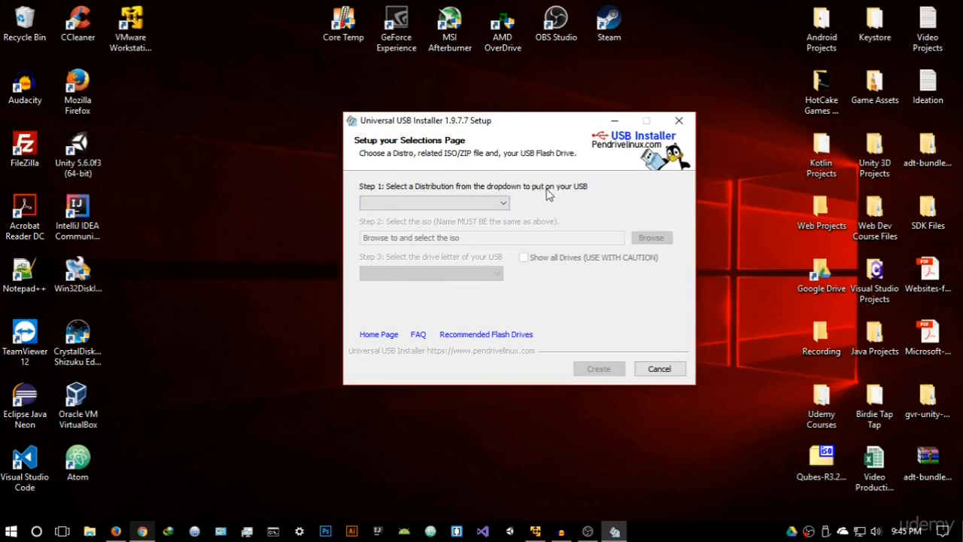
click(482, 203)
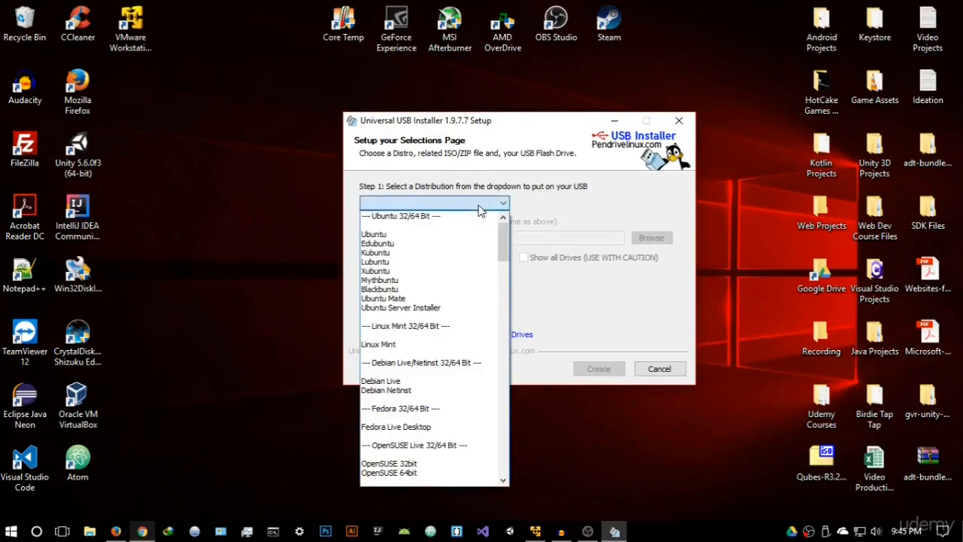
drag(503, 249, 503, 383)
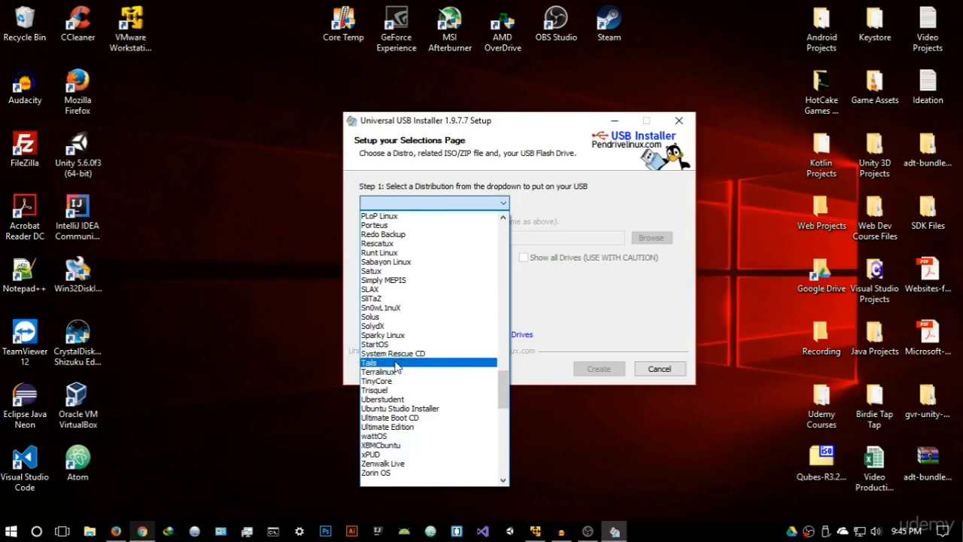
mouse_move(504, 375)
mouse_down()
mouse_move(524, 286)
mouse_move(504, 325)
mouse_move(502, 373)
mouse_up()
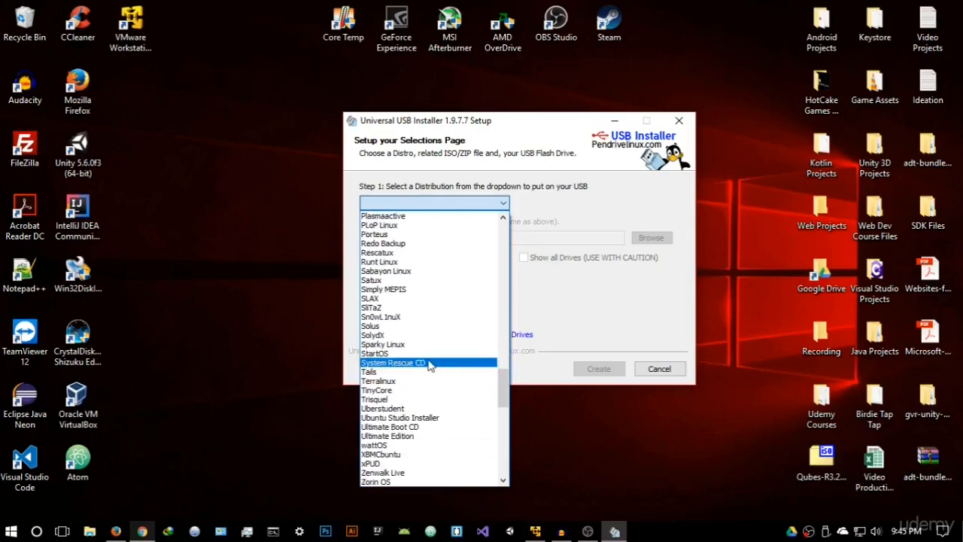
click(374, 372)
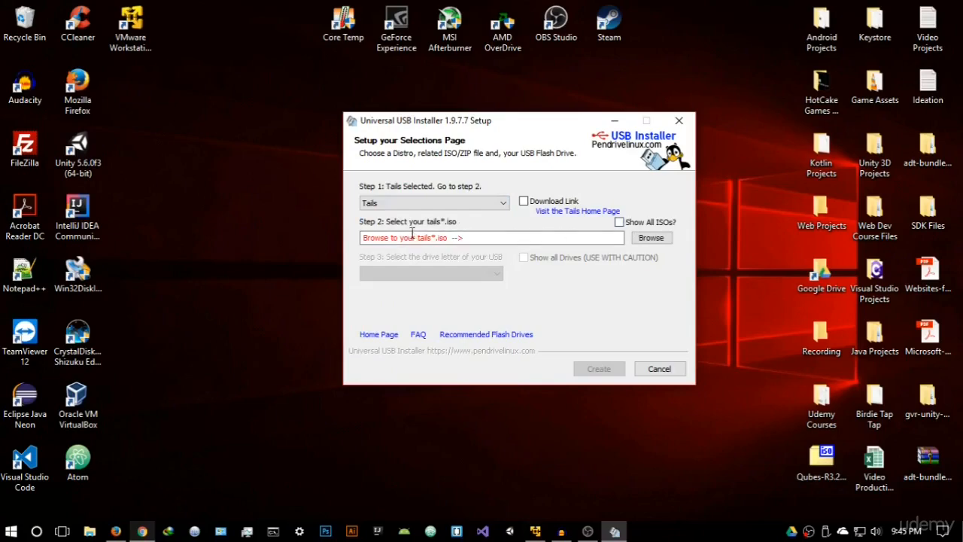
Select the tails-i386-2.12 ISO from the tails-i386-2.12 folder in Downloads as the image for the USB stick.
click(647, 241)
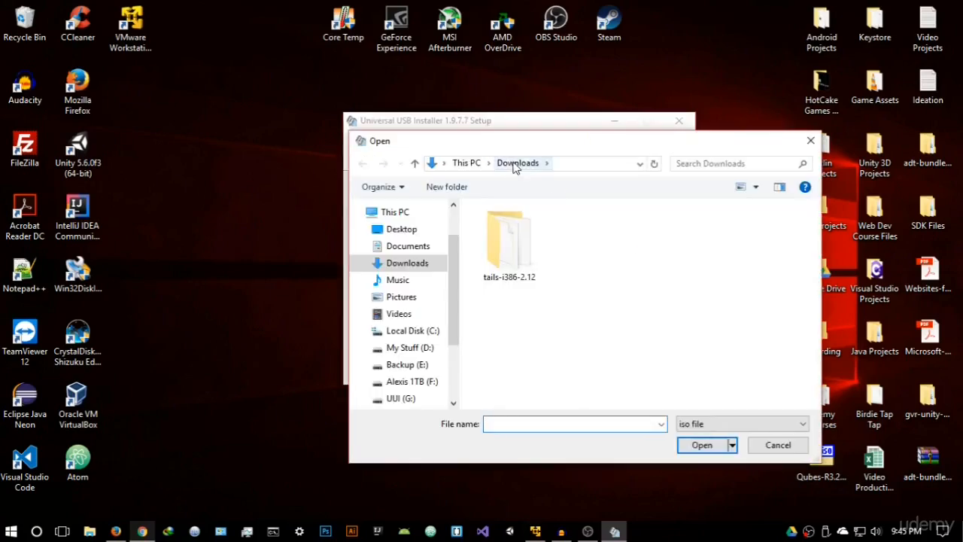
double_click(519, 256)
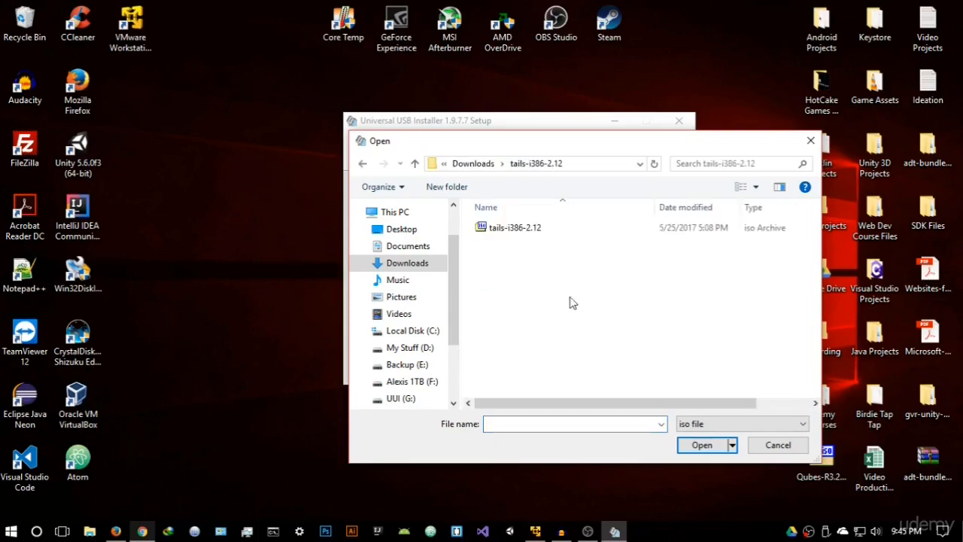
click(519, 232)
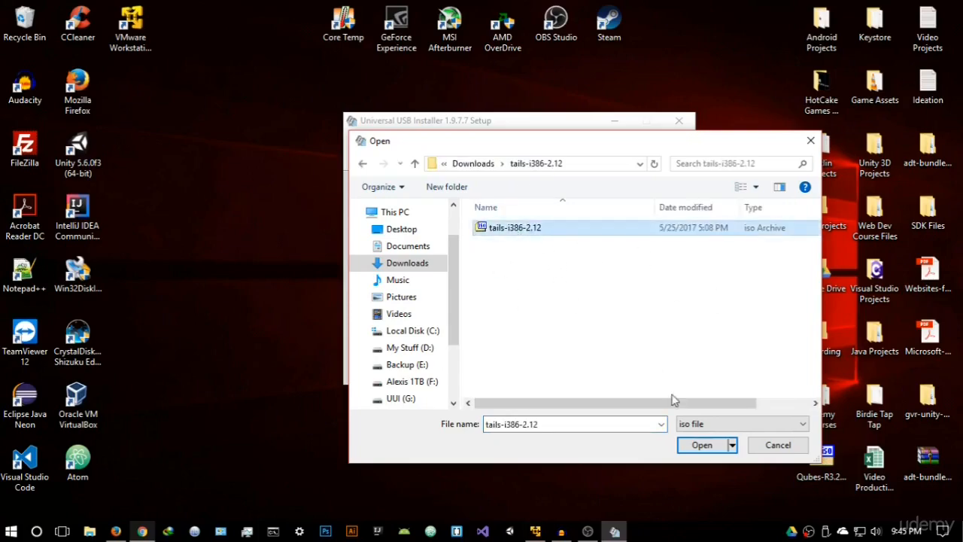
click(699, 446)
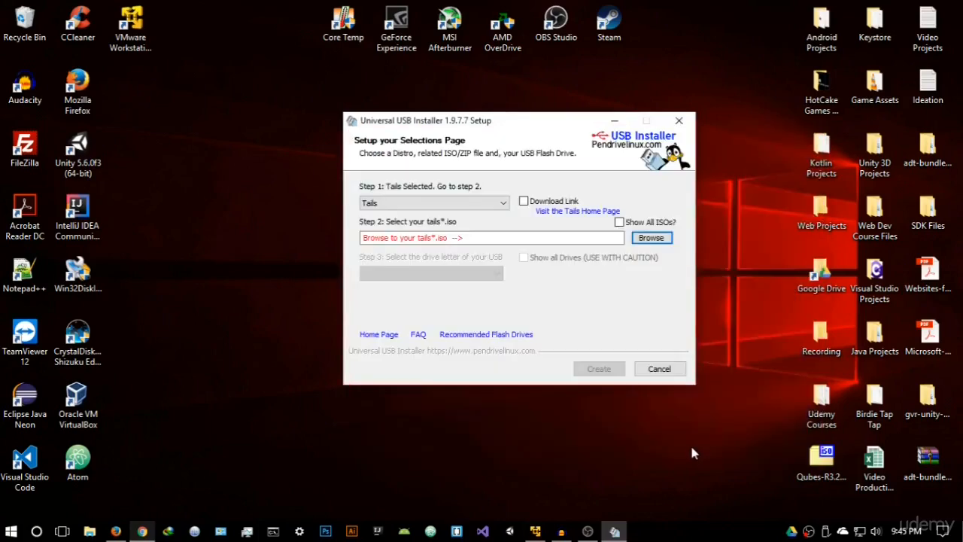
Choose drive G: as the target USB and enable the Fat32 format option for it.
click(468, 274)
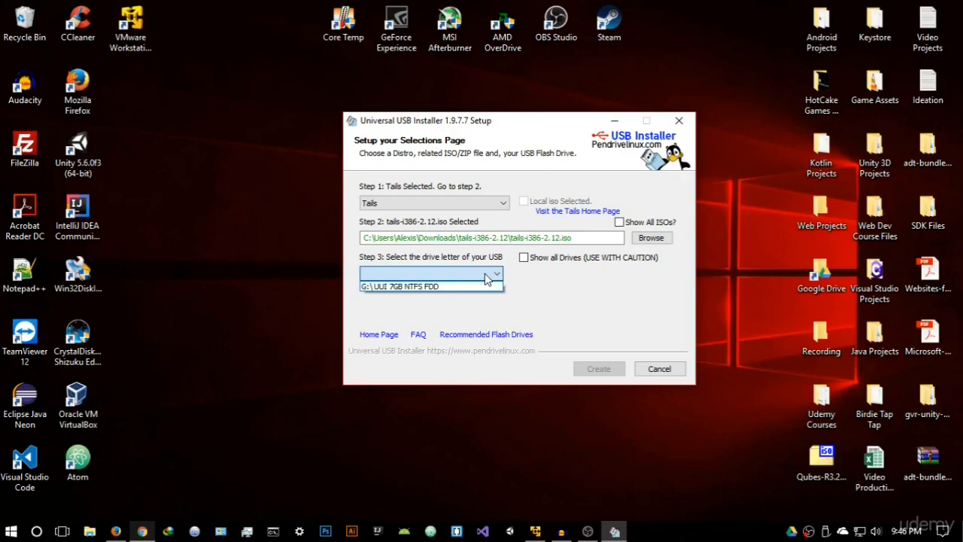
click(431, 288)
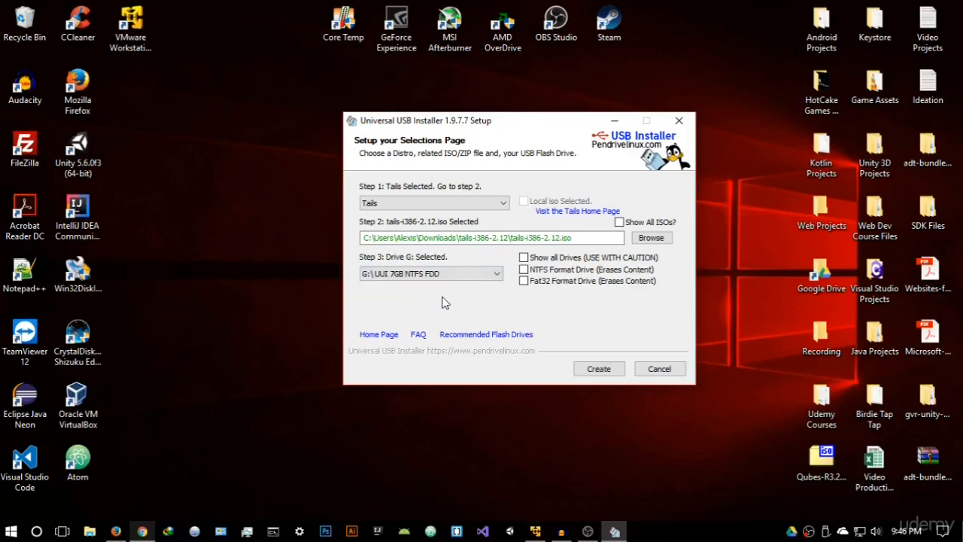
click(571, 289)
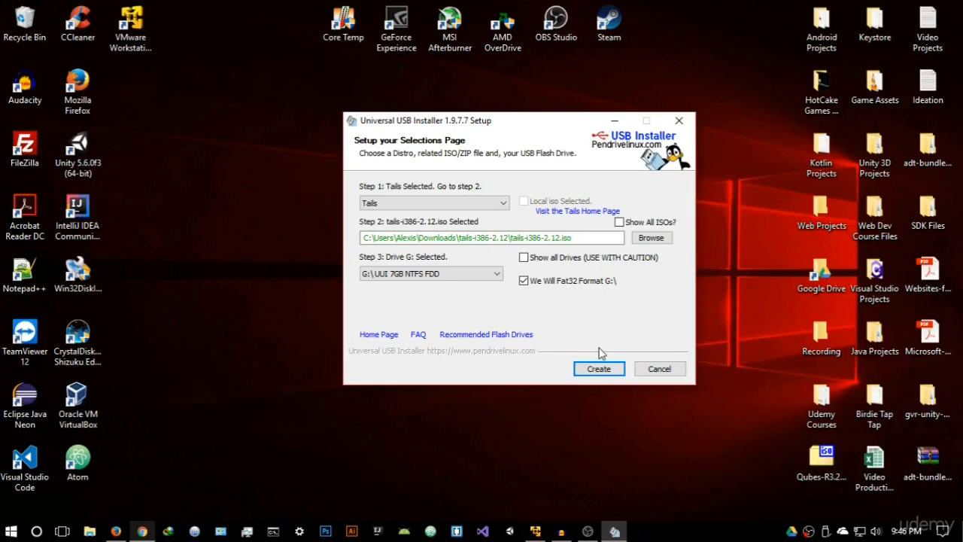
Close Universal USB Installer without creating the USB stick and refresh the desktop.
click(679, 121)
right_click(546, 148)
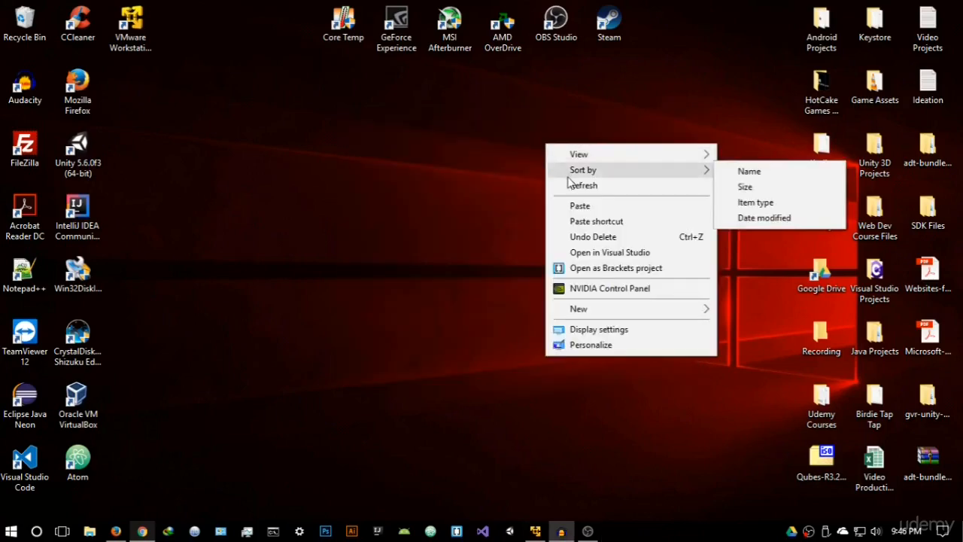
click(569, 186)
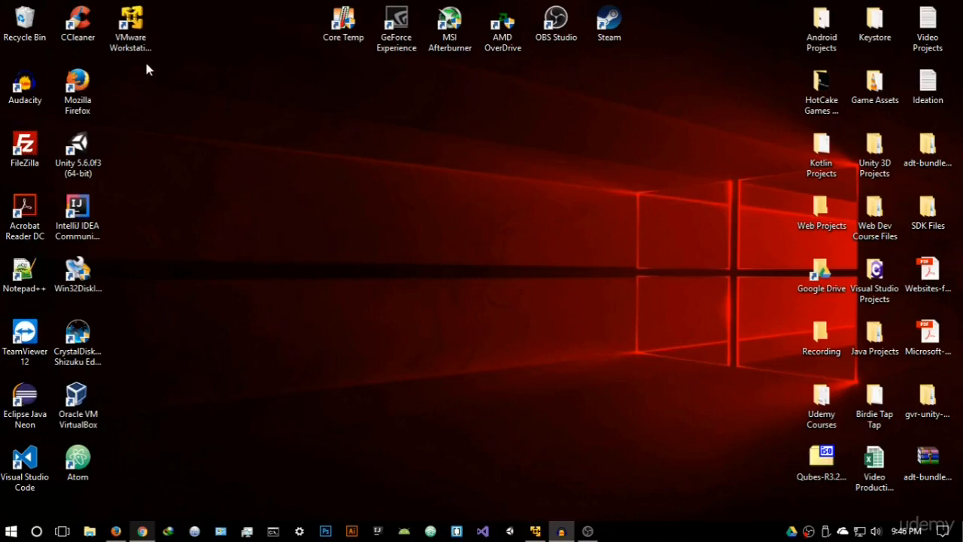
Launch VMware Workstation 12 Player and start creating a new virtual machine.
click(134, 39)
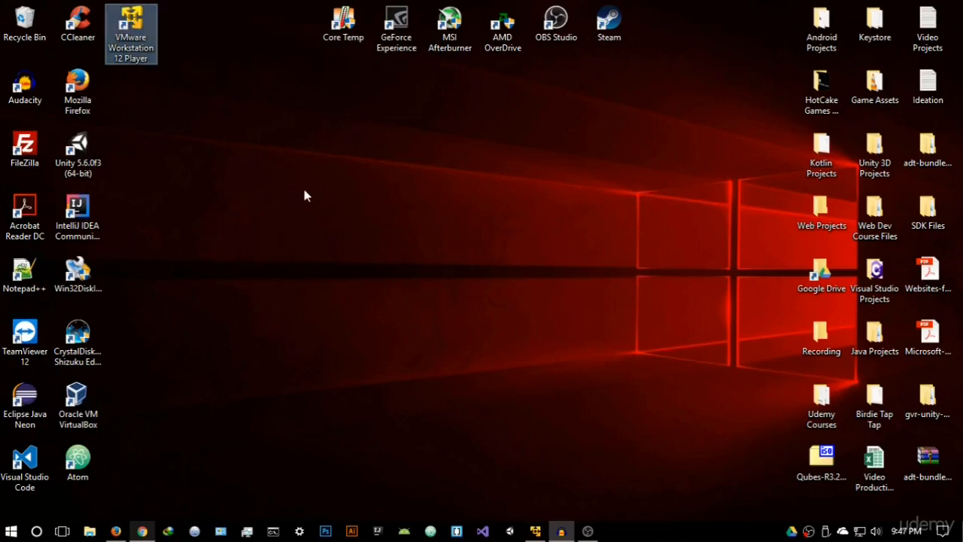
key(Return)
drag(361, 78, 523, 80)
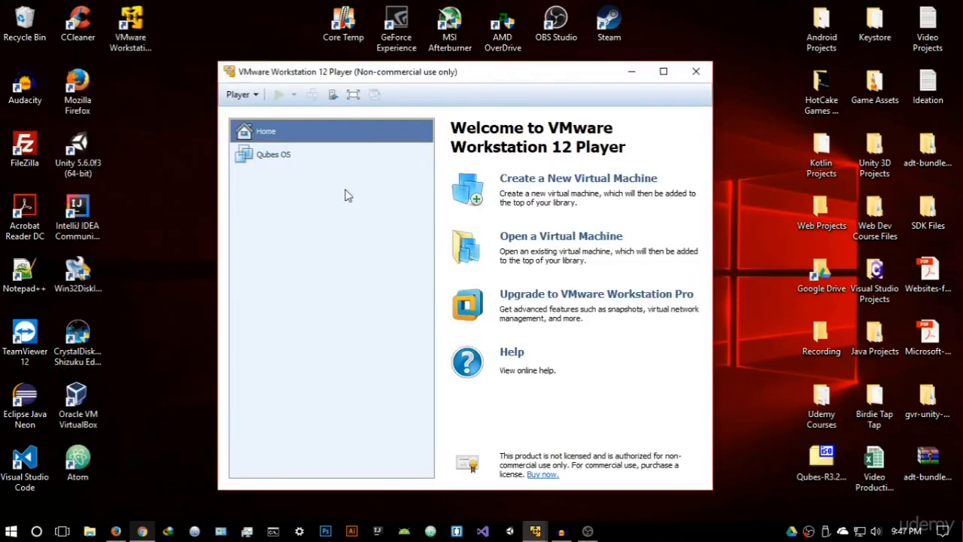
click(607, 181)
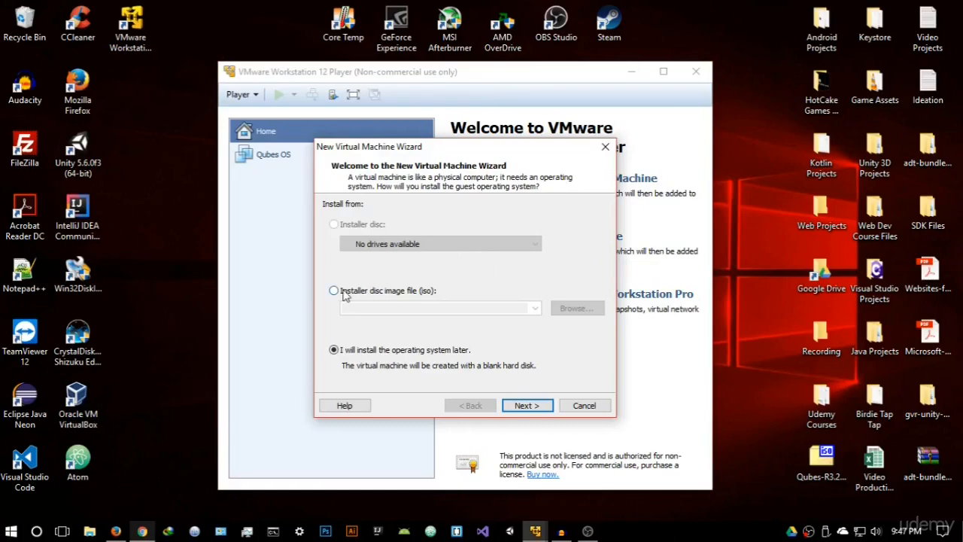
Use the tails-i386-2.12 ISO as the new virtual machine's installer disc image and continue to the guest operating system choice.
click(433, 294)
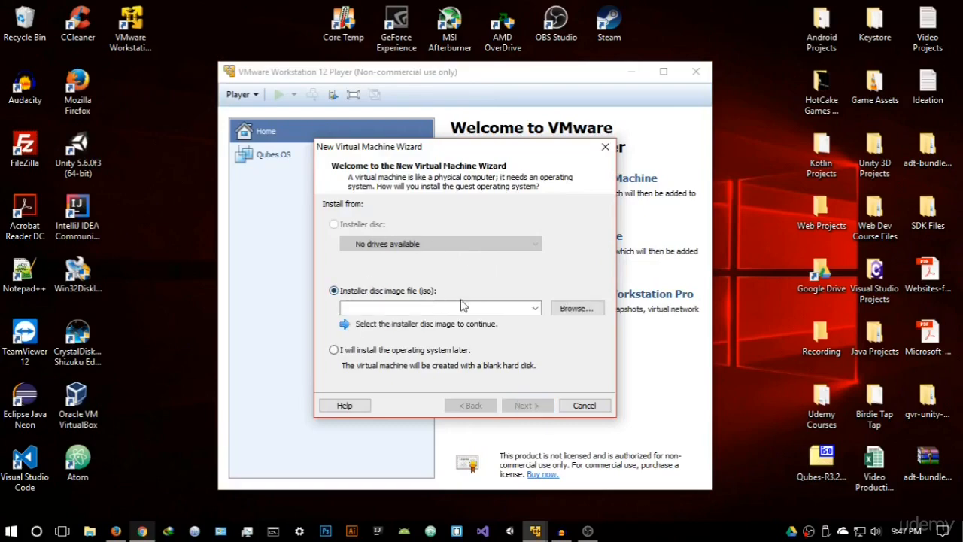
click(576, 308)
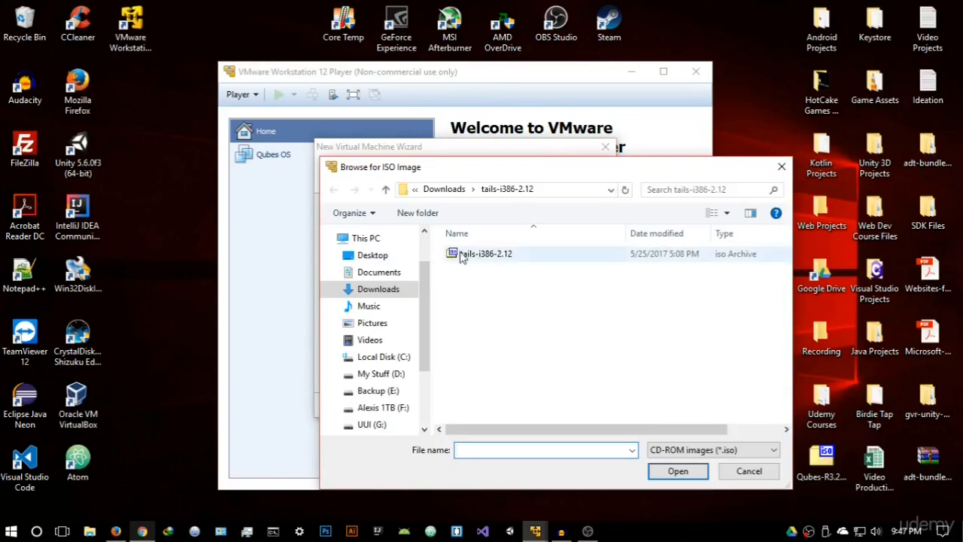
click(465, 255)
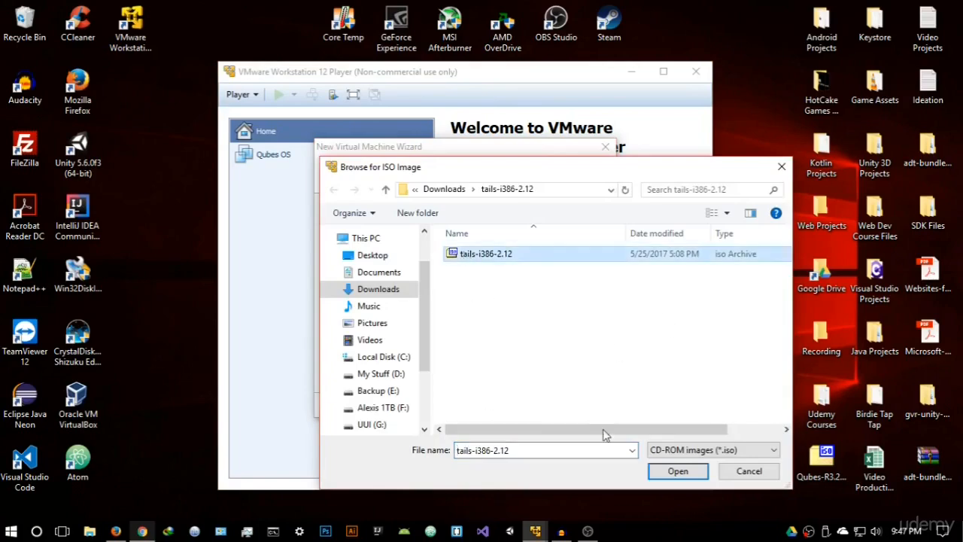
click(655, 471)
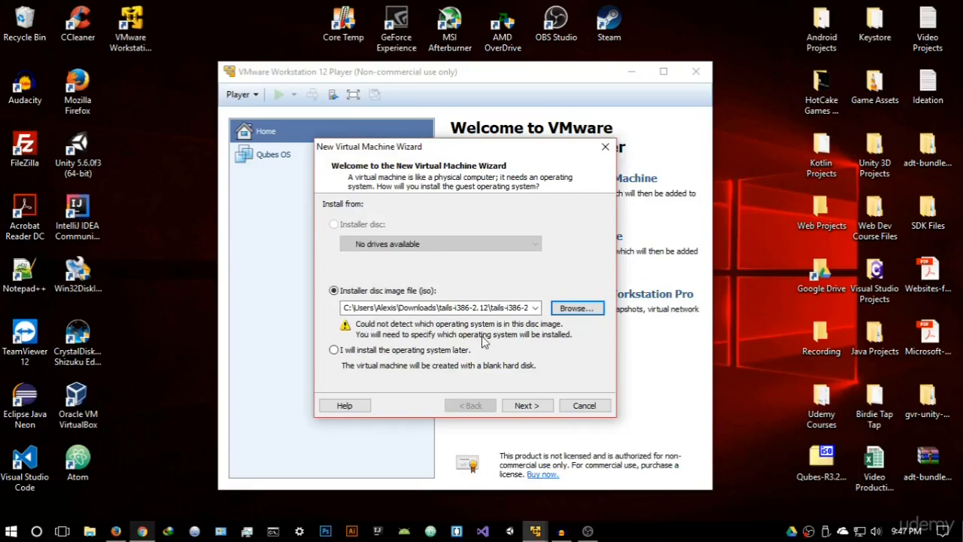
click(532, 406)
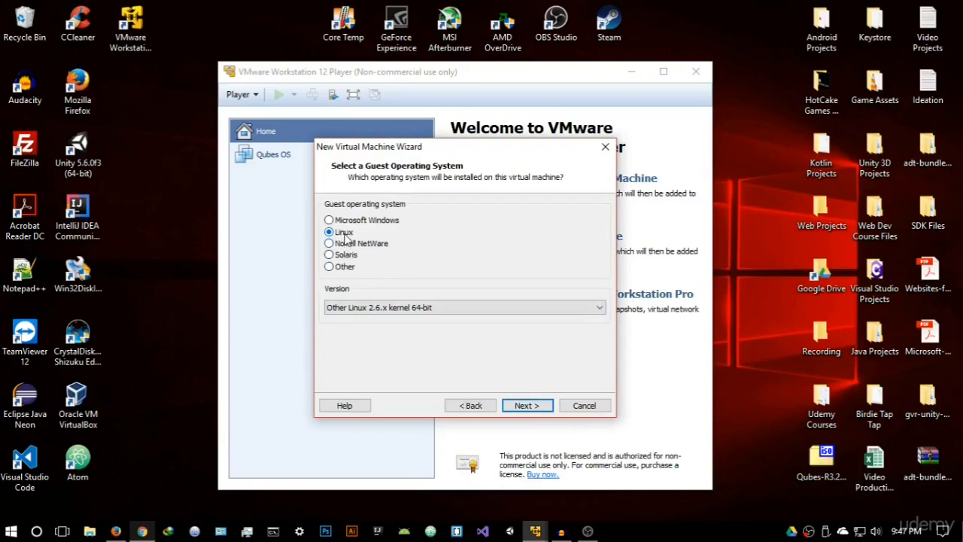
Keep Linux as the guest operating system with version Other Linux 2.6.x kernel 64-bit and continue.
click(430, 309)
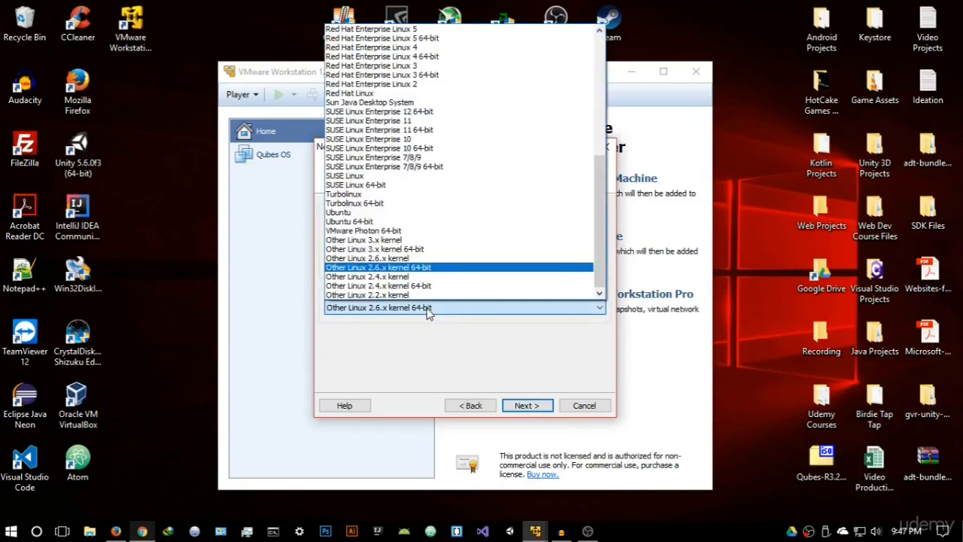
click(433, 267)
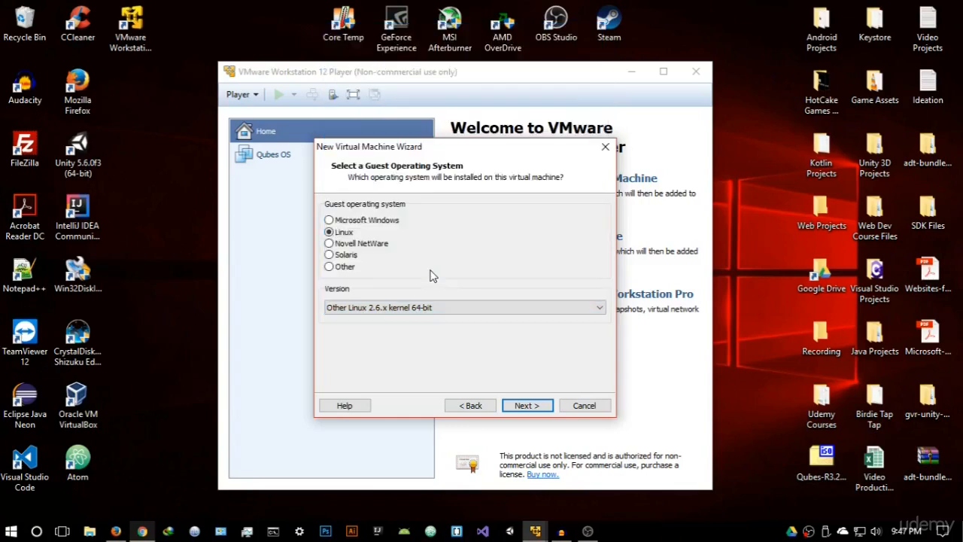
click(526, 404)
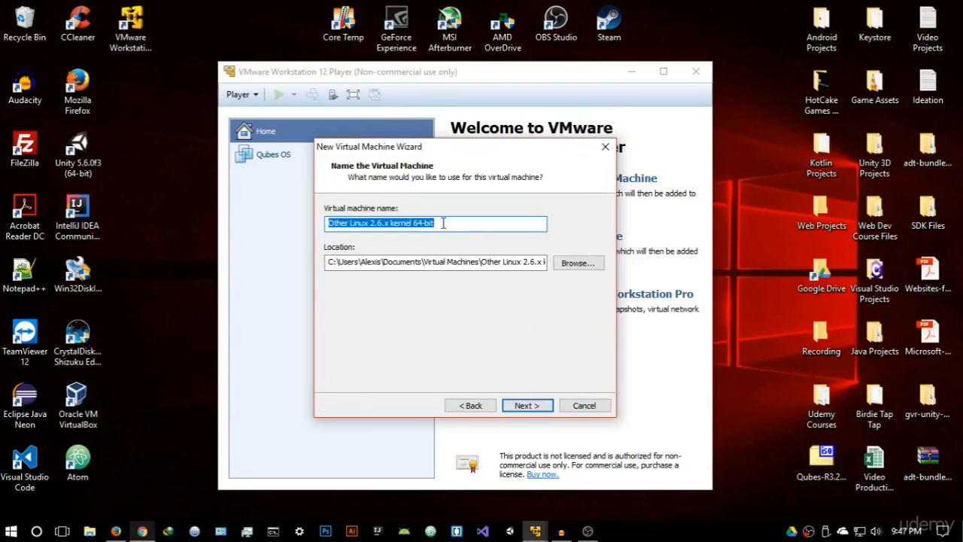
Name the virtual machine Tails and store it in a new Tails folder inside Virtual OS on drive D:.
key(BackSpace)
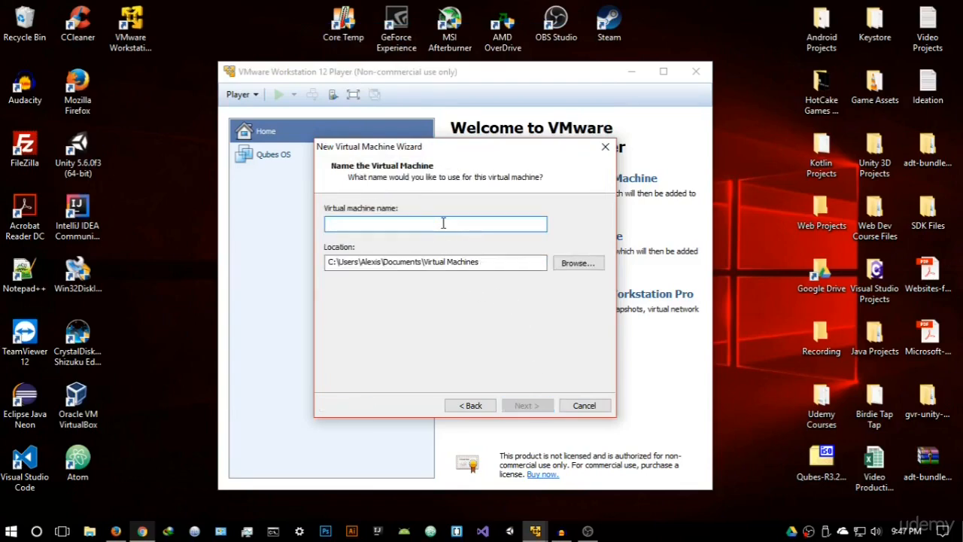
text(Tails)
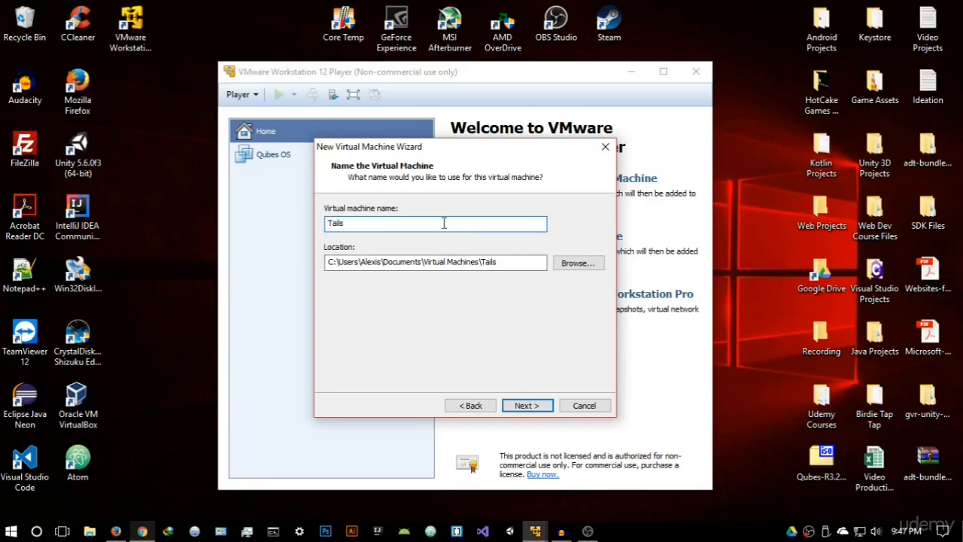
click(573, 265)
scroll(447, 280, down, 4)
scroll(448, 289, up, 2)
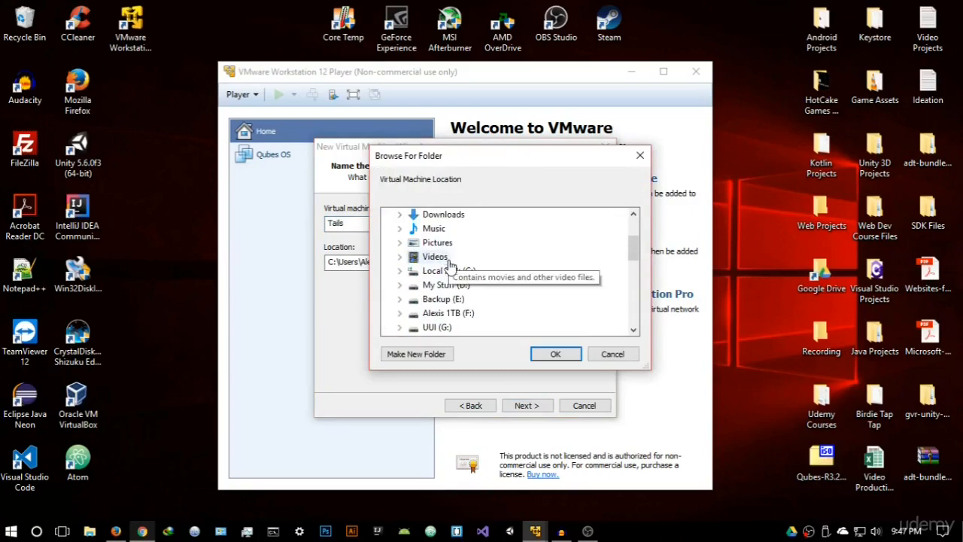
click(447, 288)
scroll(475, 286, down, 2)
click(454, 243)
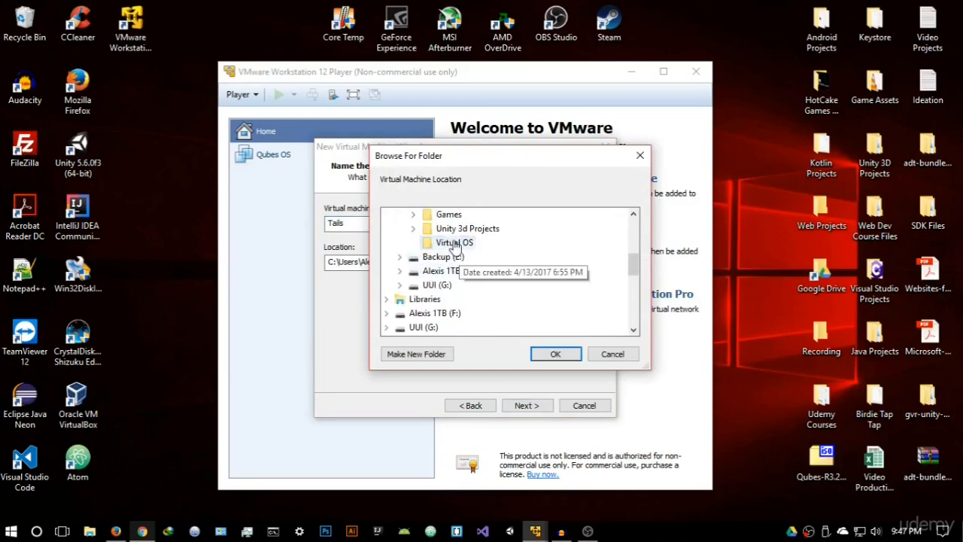
click(443, 356)
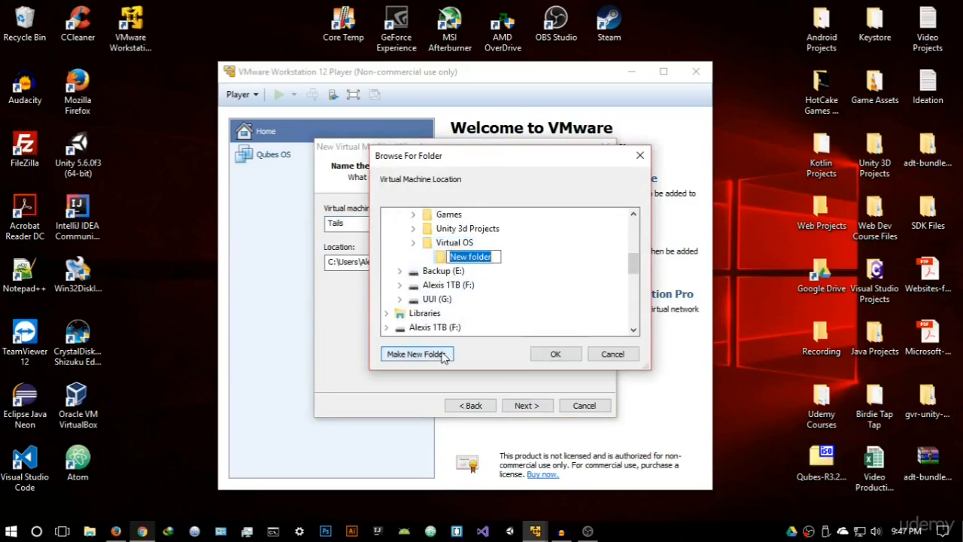
text(Tails)
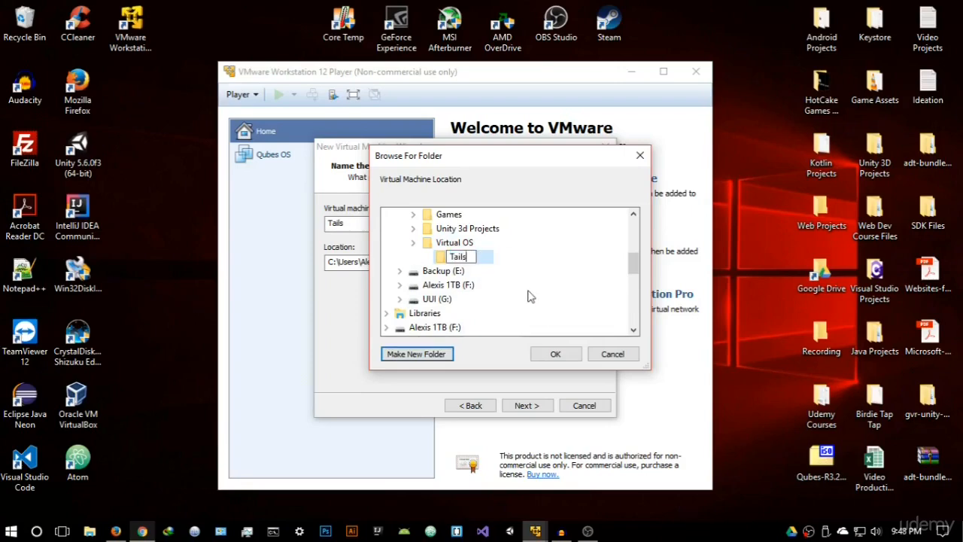
click(486, 262)
click(554, 355)
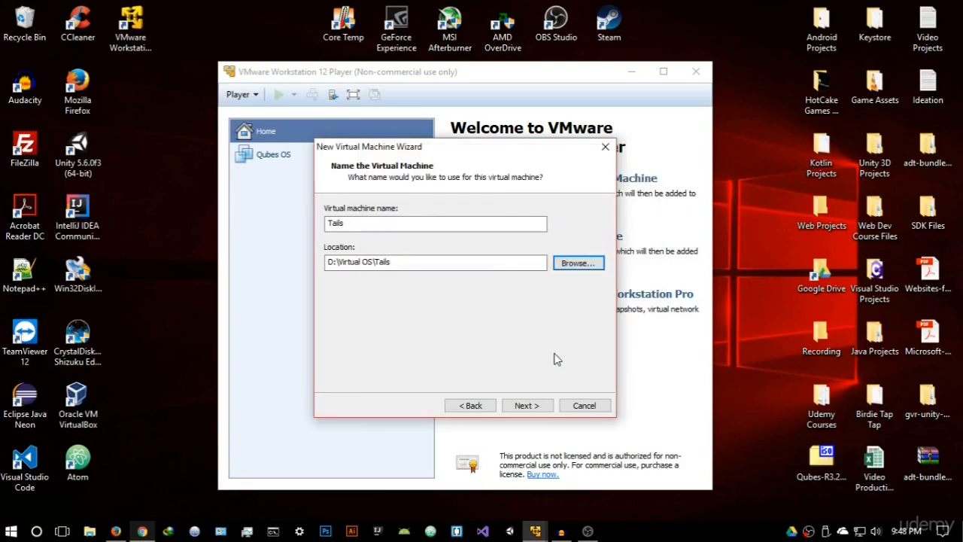
click(548, 410)
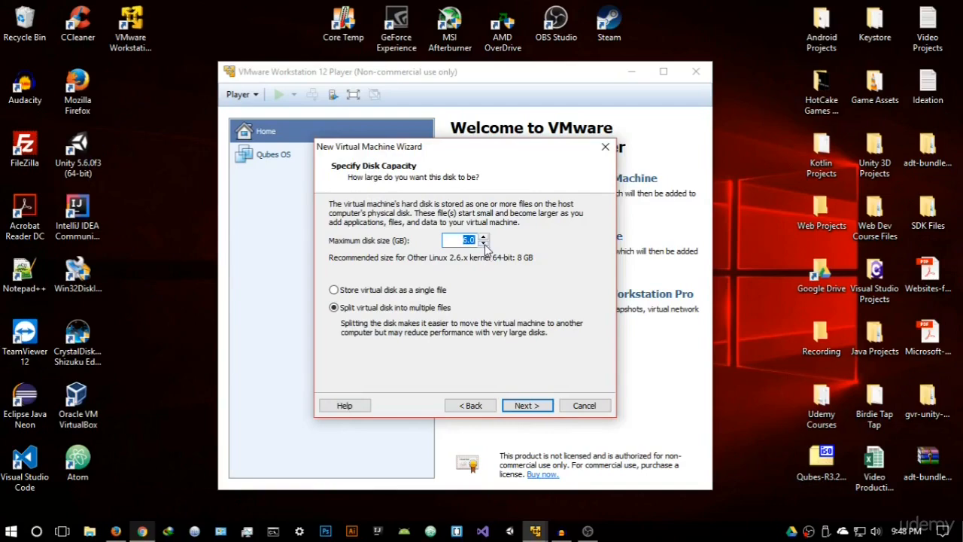
Set the maximum disk size to 2 GB and store the virtual disk as a single file.
click(484, 244)
click(484, 244)
click(484, 245)
click(485, 245)
click(345, 292)
click(537, 407)
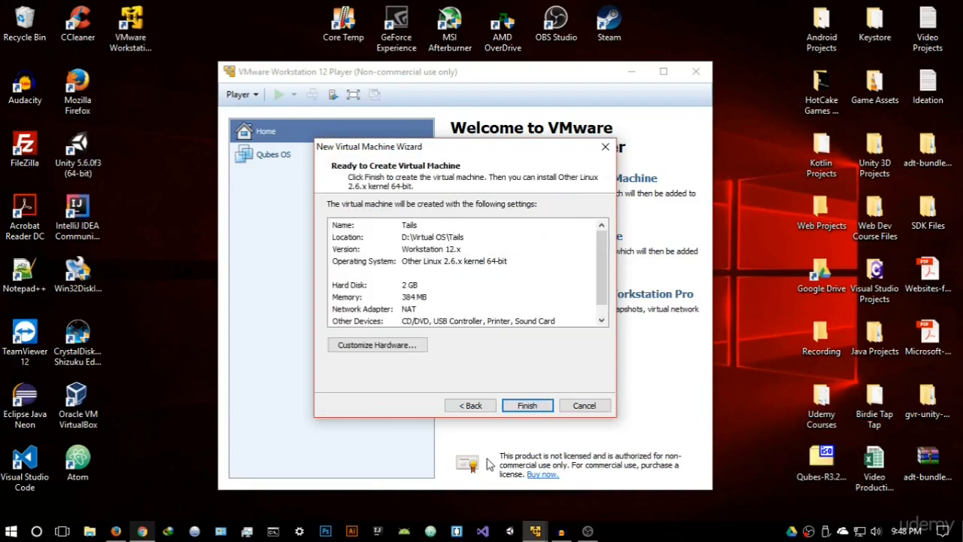
Customize the virtual machine's hardware to use 2048 MB of memory and 2 processor cores.
click(419, 345)
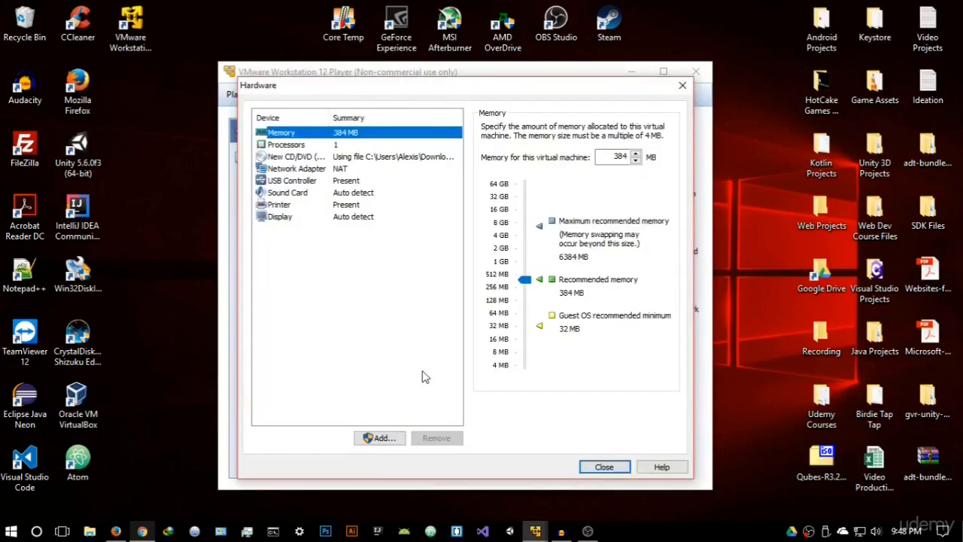
drag(525, 279, 526, 254)
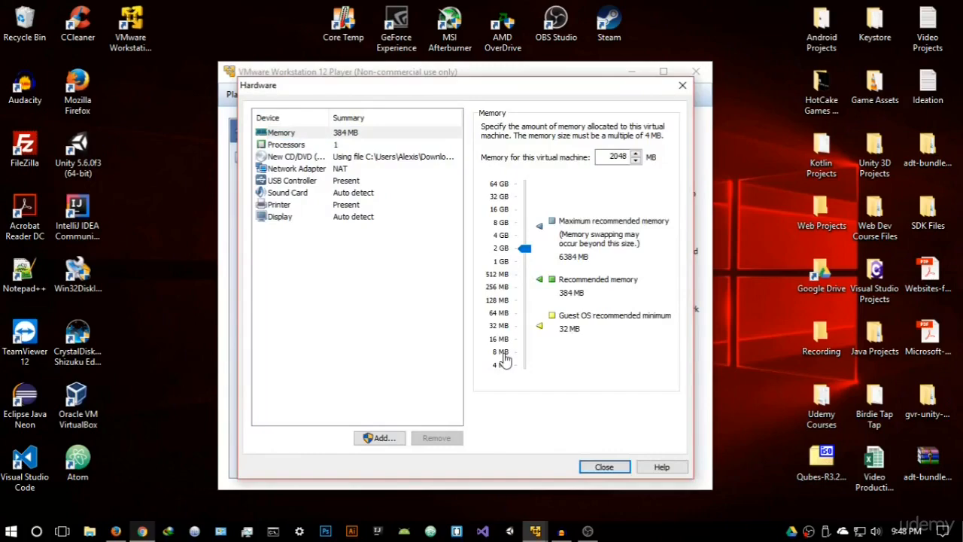
click(380, 145)
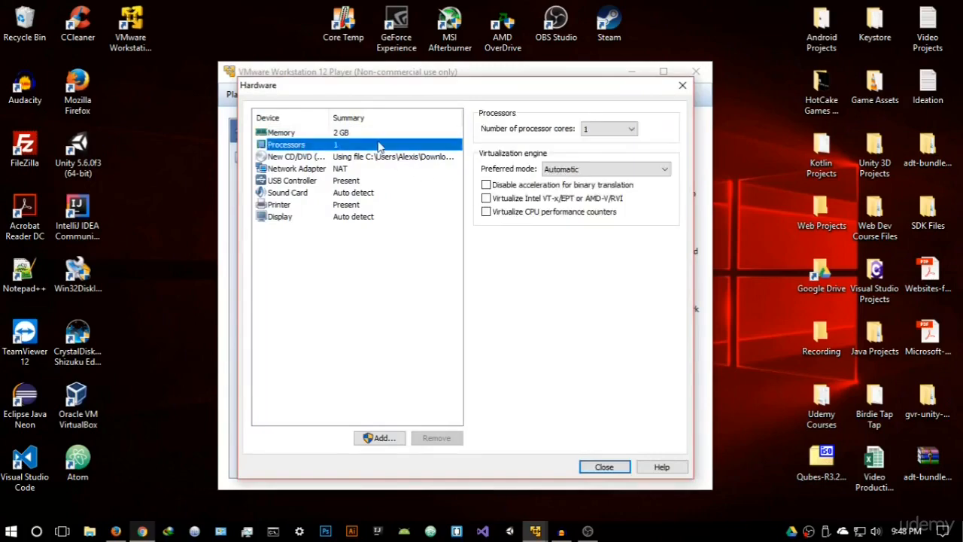
click(628, 129)
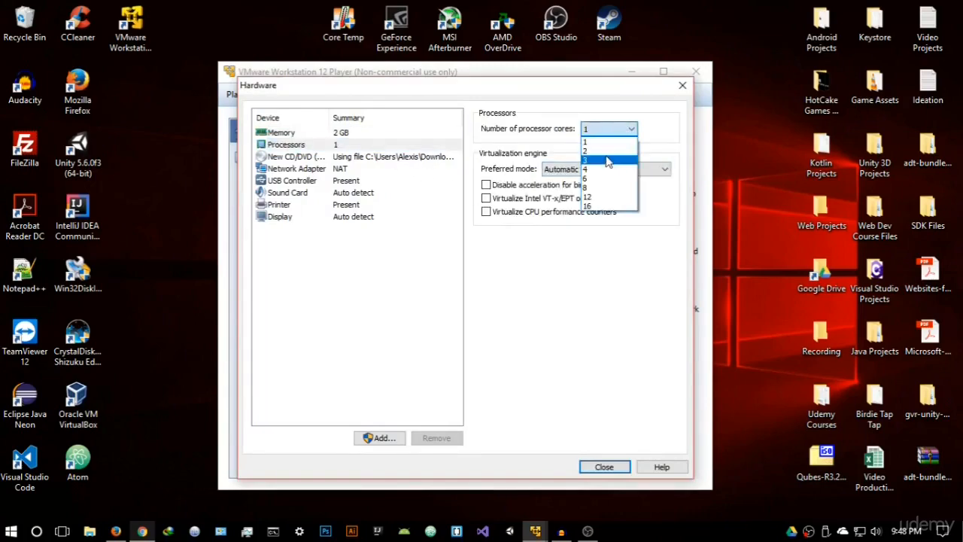
click(604, 151)
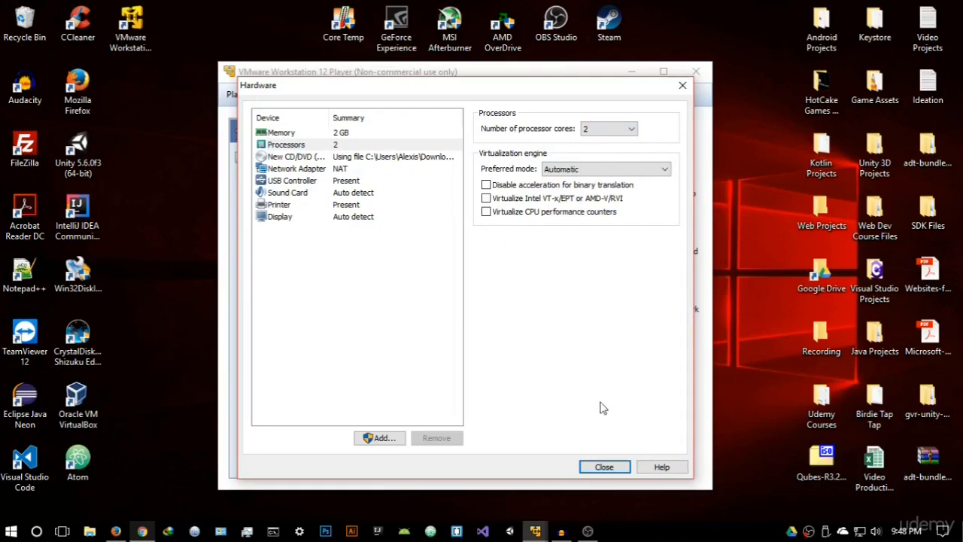
click(615, 467)
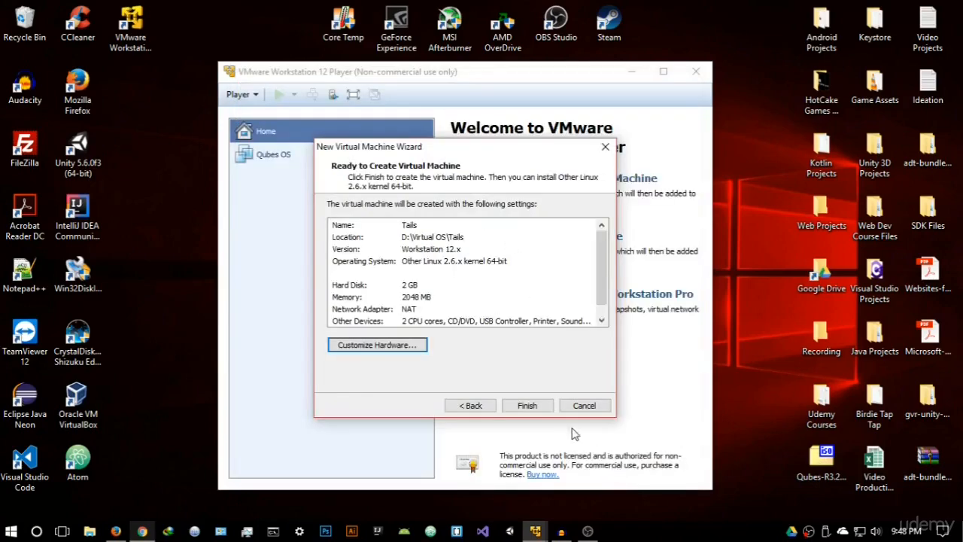
Finish creating the Tails virtual machine and boot it into the default Tails entry in a maximized window.
click(528, 406)
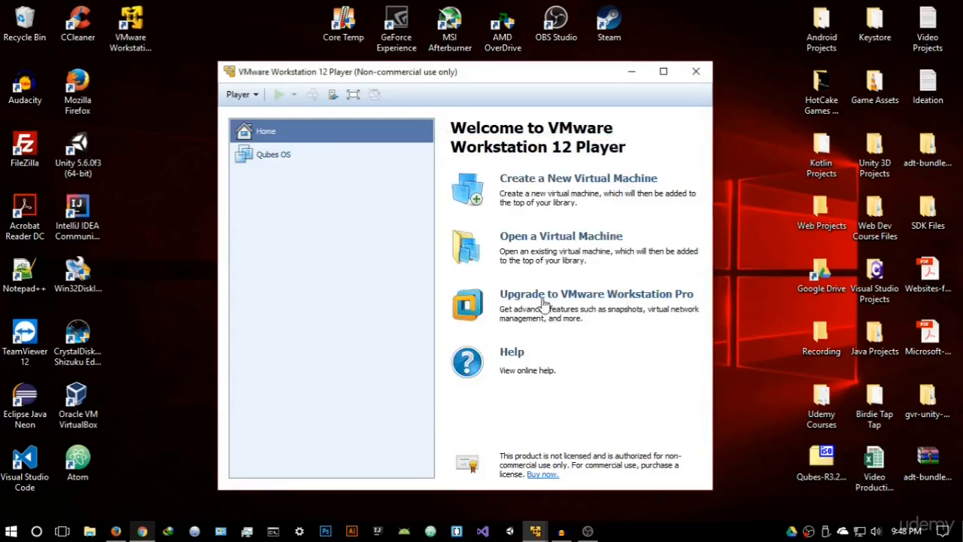
click(277, 96)
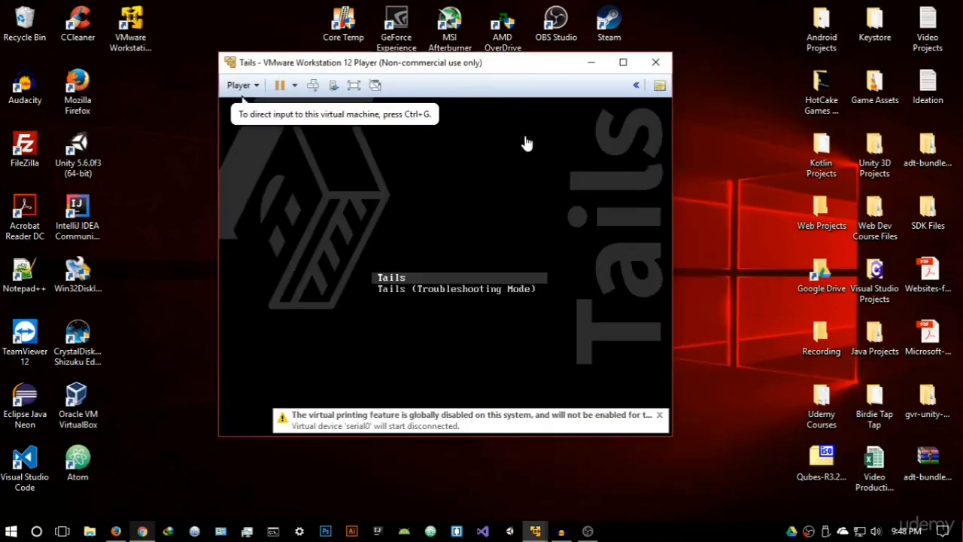
click(522, 185)
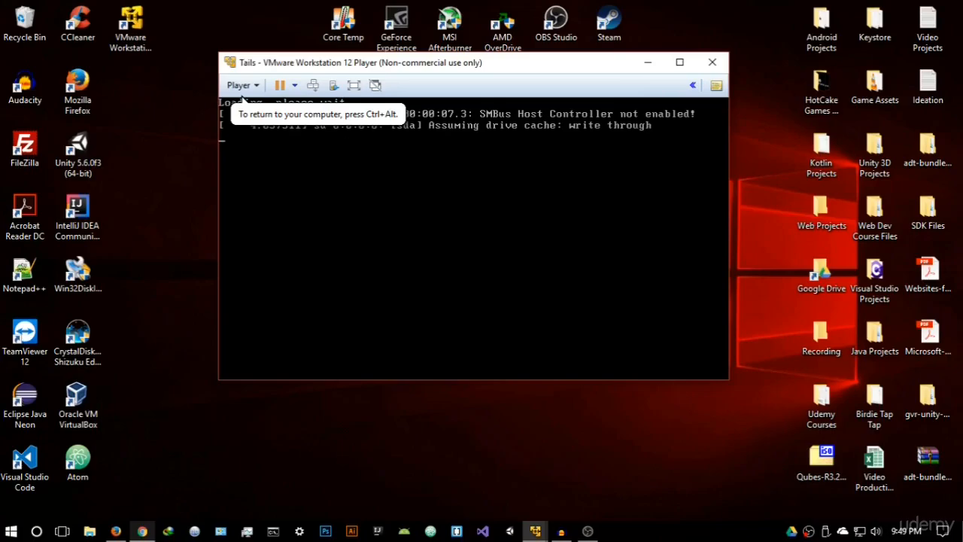
click(679, 62)
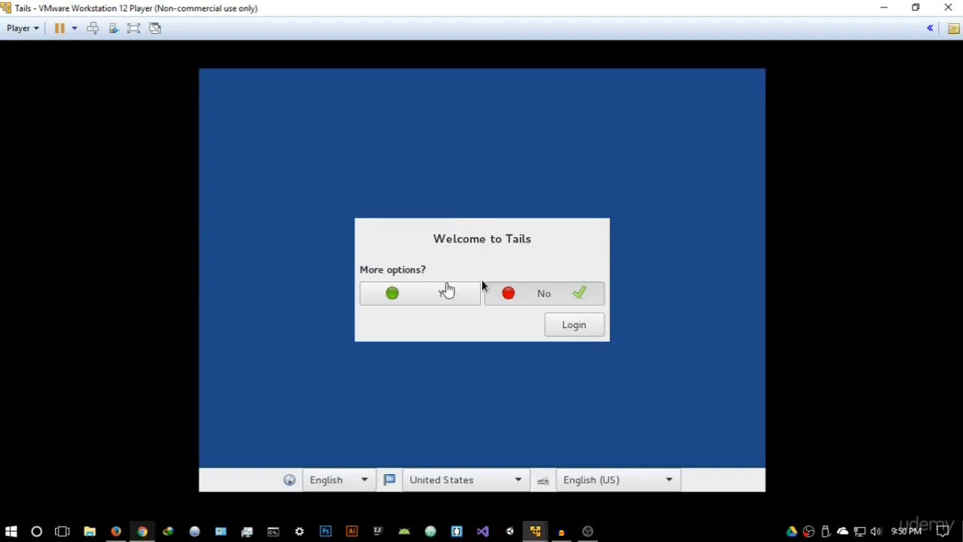
Log in to Tails through its additional options, keeping the administration password blank, all MAC addresses spoofed and the direct connection to the Tor network.
click(416, 294)
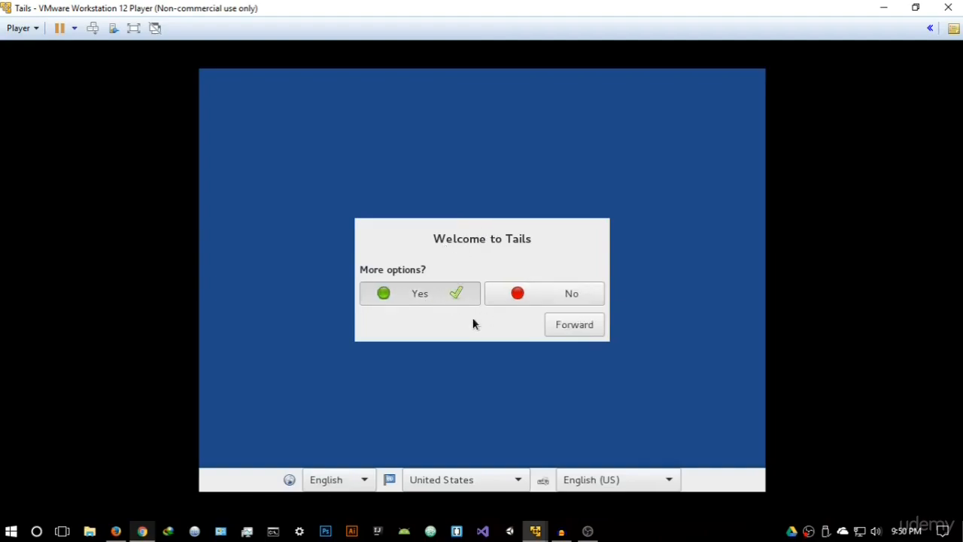
click(561, 326)
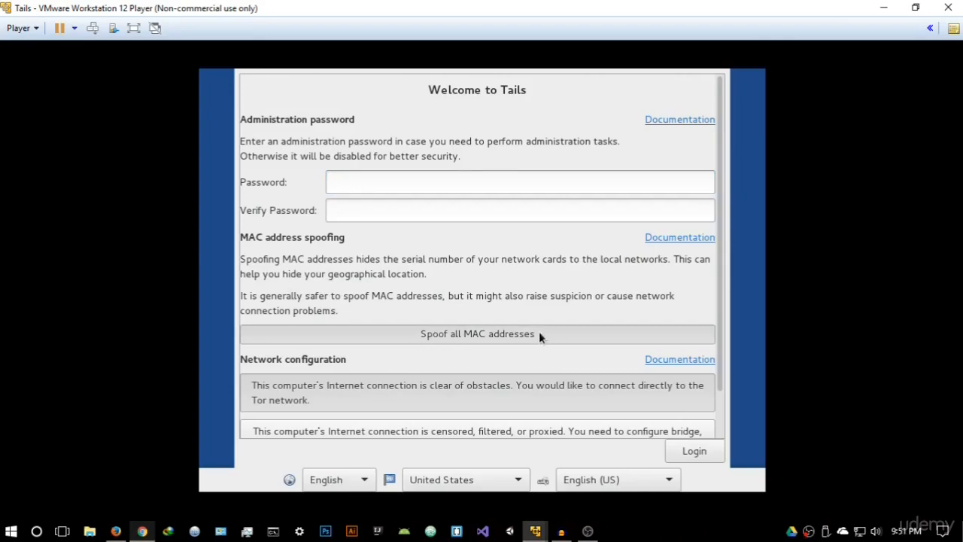
scroll(477, 334, down, 2)
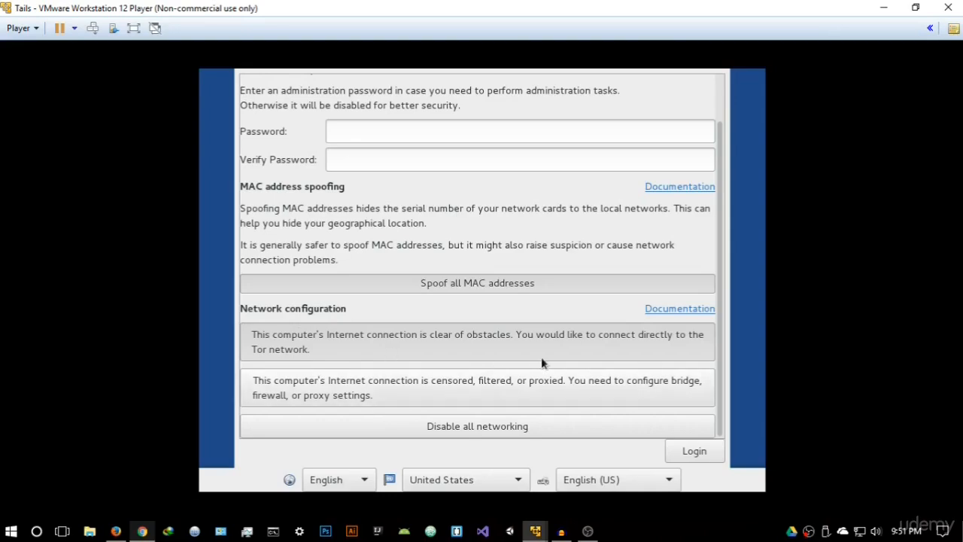
scroll(466, 279, up, 2)
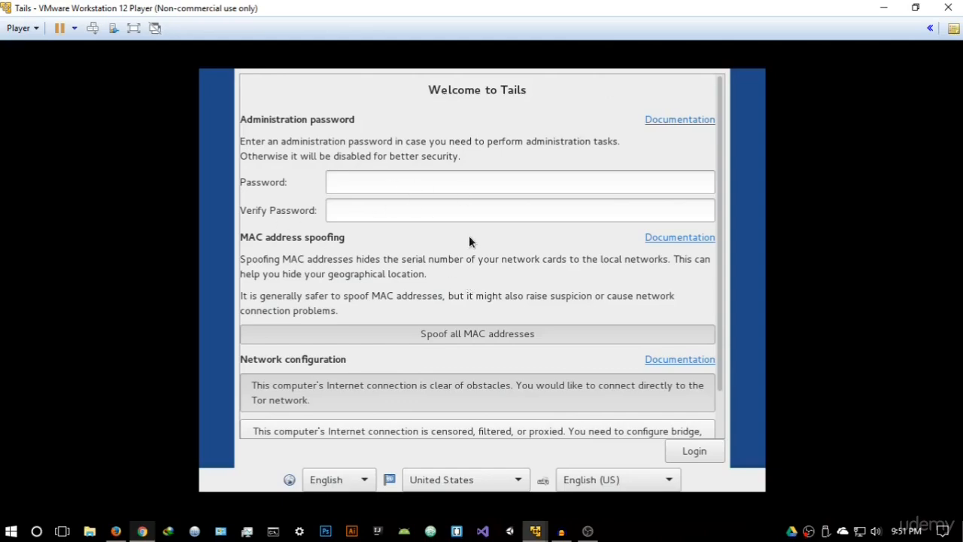
scroll(512, 267, down, 2)
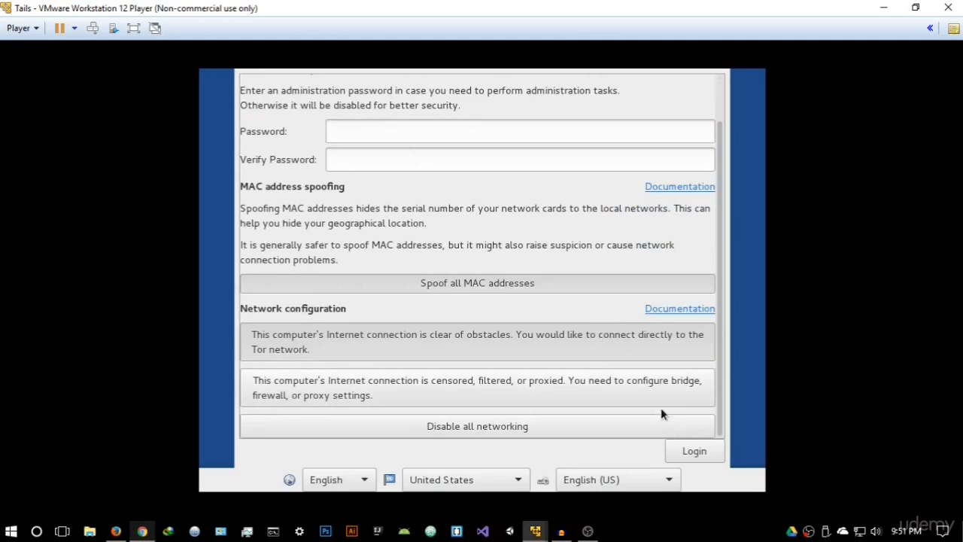
click(697, 456)
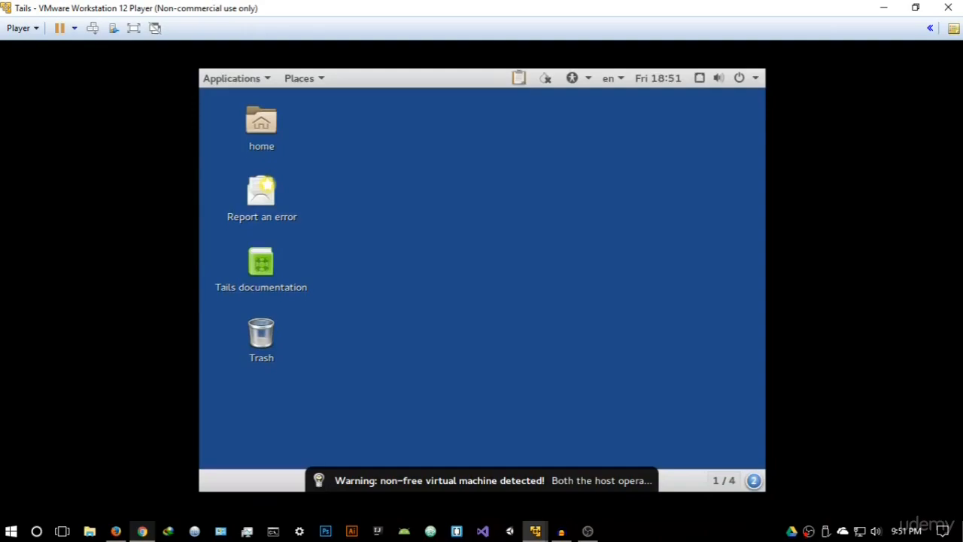
click(327, 100)
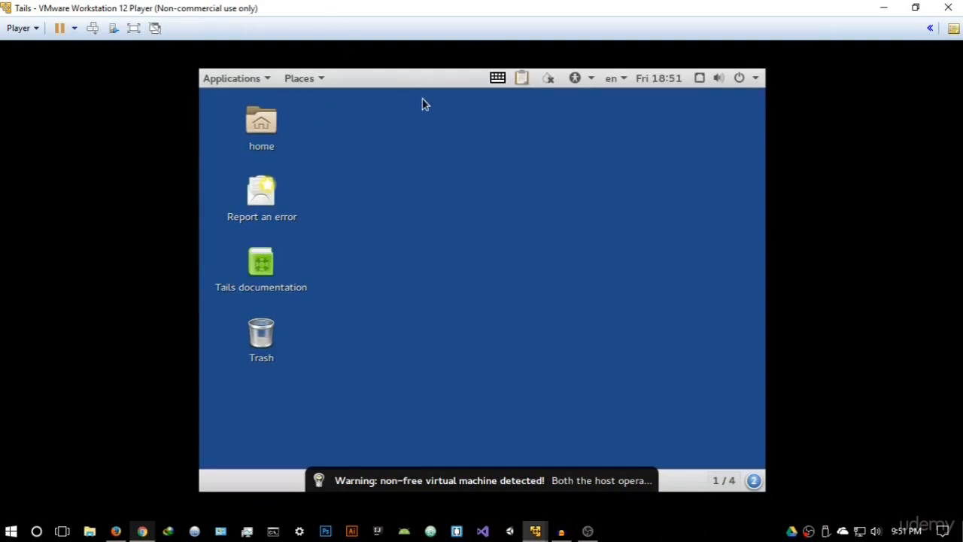